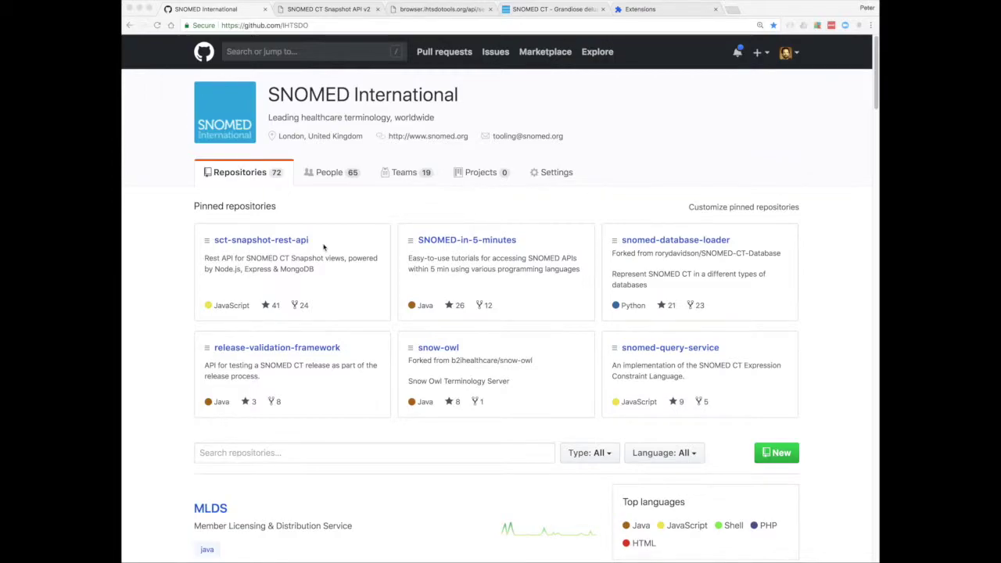
Switch to the SNOMED CT Browser tab showing the Grandiose delusions (finding) concept.
{"action": "left_click", "coordinate": [551, 10]}
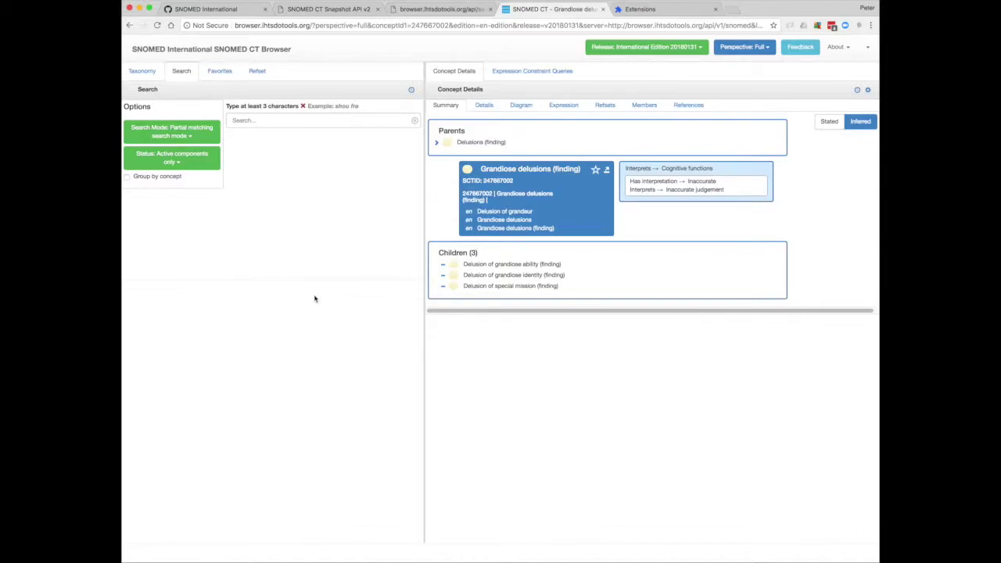
With developer tools open, search the SNOMED CT Browser for 'lung'.
{"action": "key", "text": "alt+super+i"}
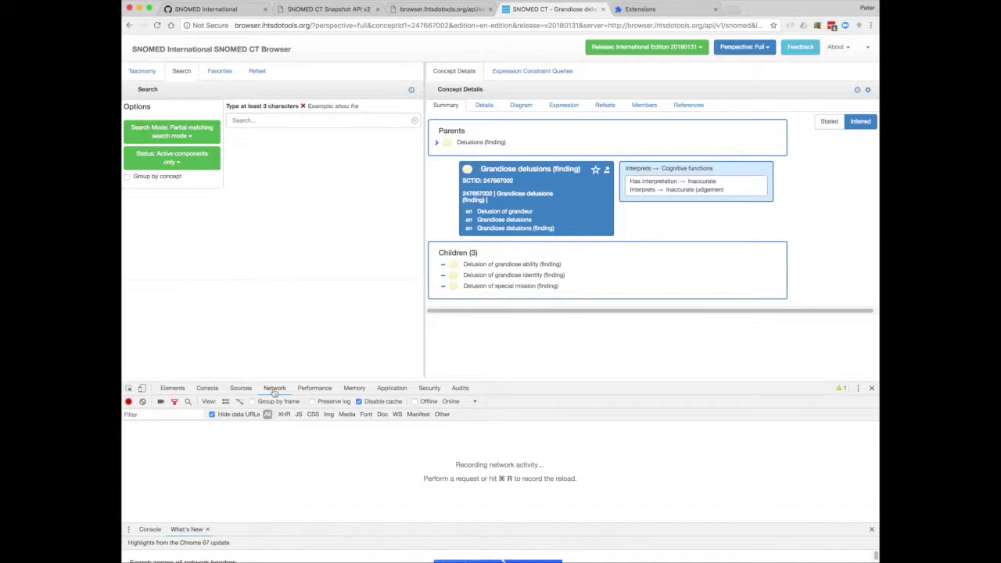
{"action": "left_click", "coordinate": [252, 121]}
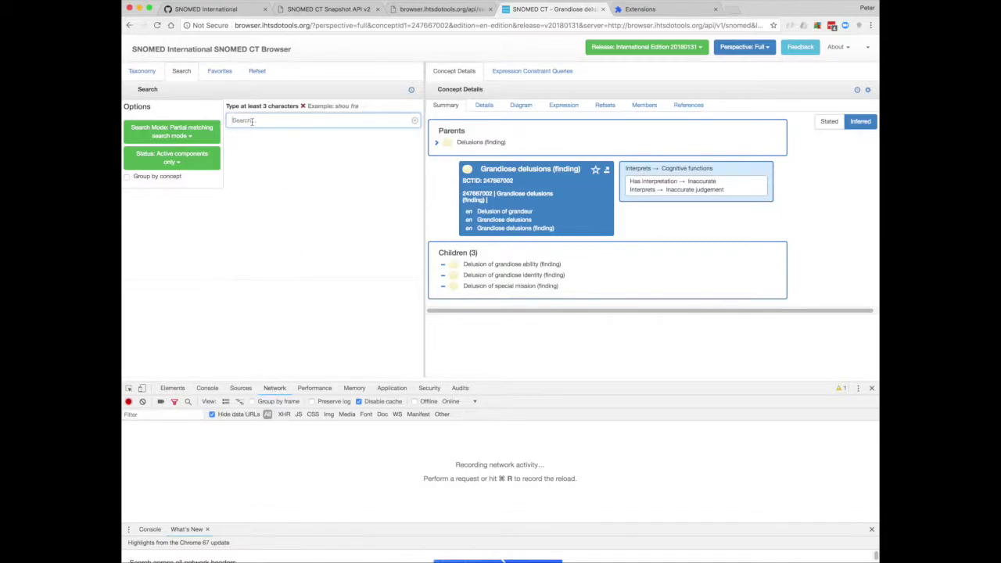
{"action": "type", "text": "lung"}
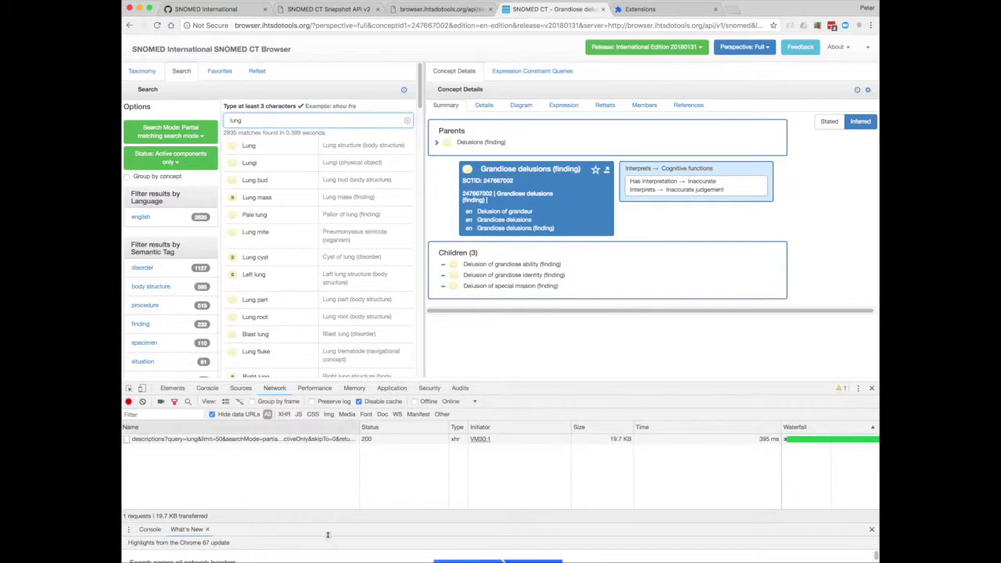
Inspect the headers of the lung descriptions search request in the Network log.
{"action": "double_click", "coordinate": [269, 439]}
{"action": "left_click", "coordinate": [259, 440]}
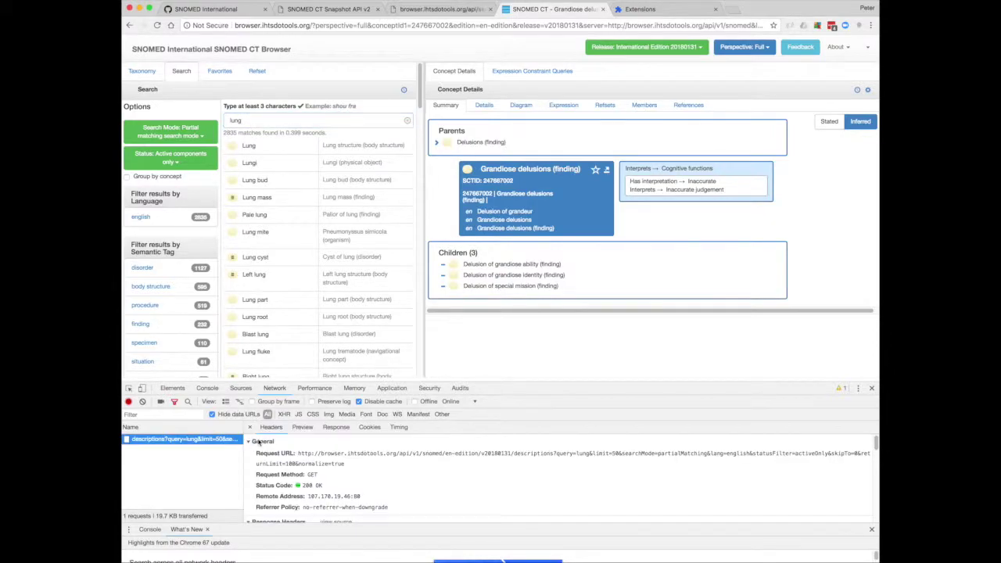
{"action": "scroll", "coordinate": [403, 472], "scroll_direction": "down", "scroll_amount": 3}
{"action": "scroll", "coordinate": [404, 472], "scroll_direction": "down", "scroll_amount": 5}
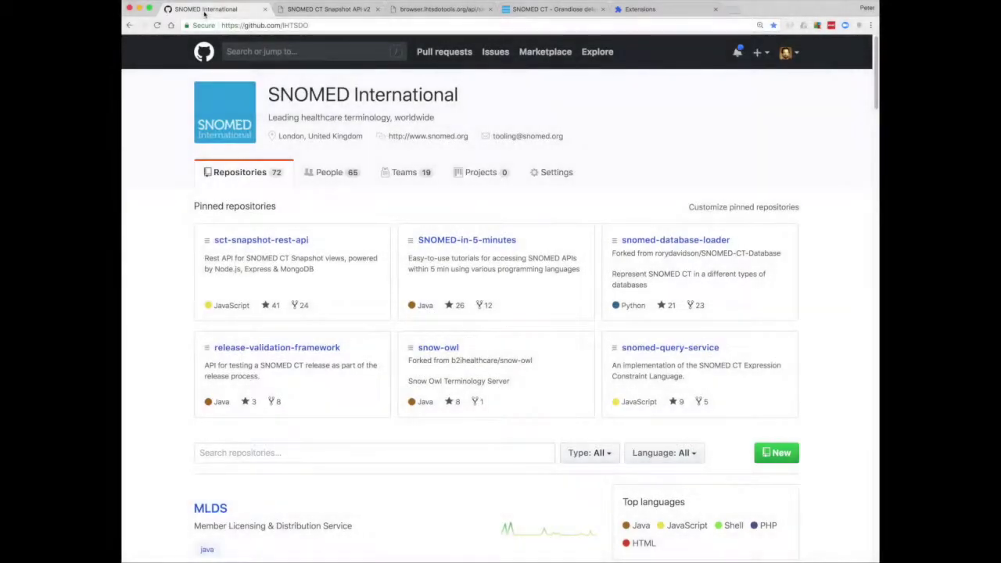
Open the sct-snapshot-rest-api repository and follow its README's api.html link to the API v2 docs.
{"action": "left_click", "coordinate": [259, 241]}
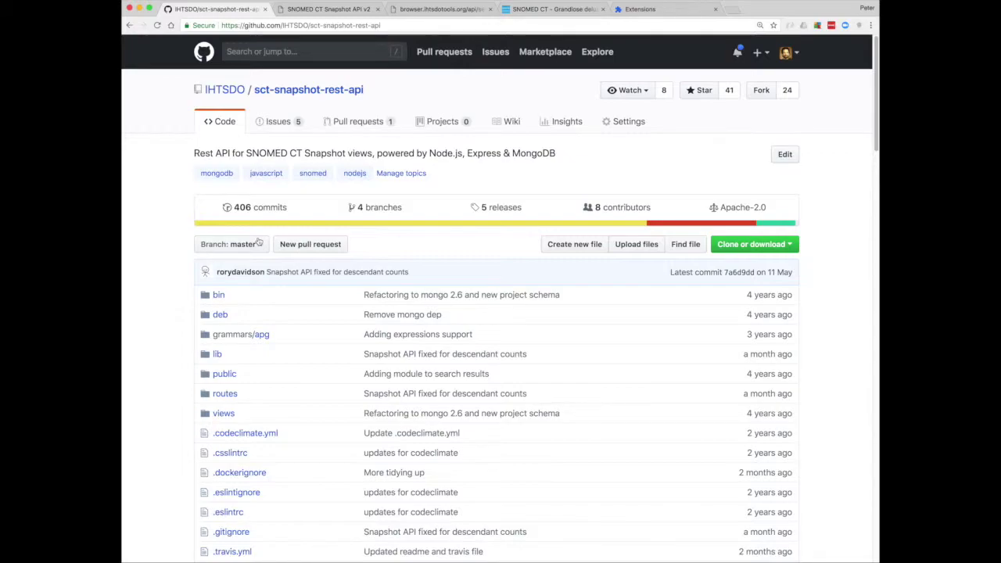
{"action": "scroll", "coordinate": [258, 243], "scroll_direction": "down", "scroll_amount": 5}
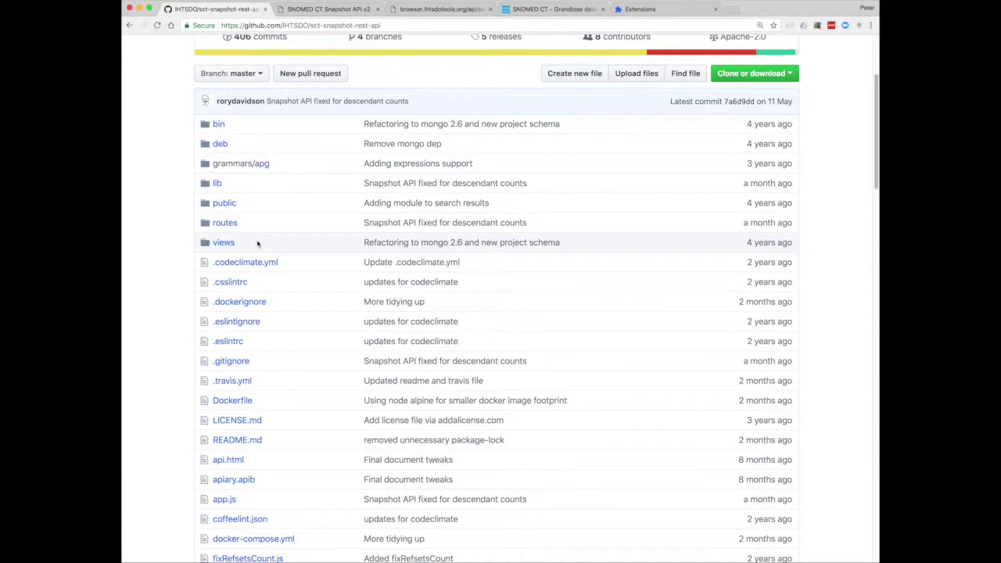
{"action": "scroll", "coordinate": [257, 243], "scroll_direction": "down", "scroll_amount": 12}
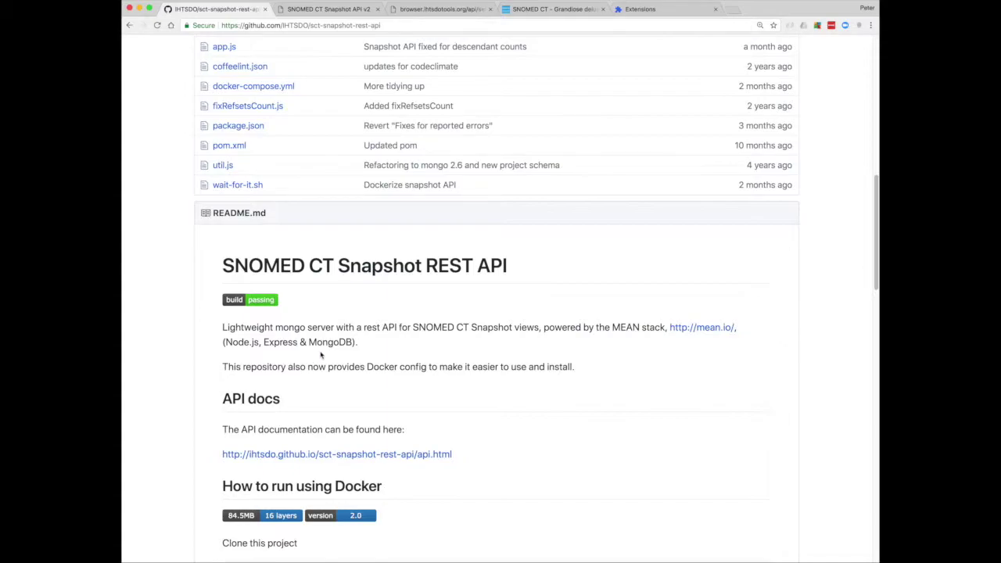
{"action": "scroll", "coordinate": [397, 378], "scroll_direction": "down", "scroll_amount": 2}
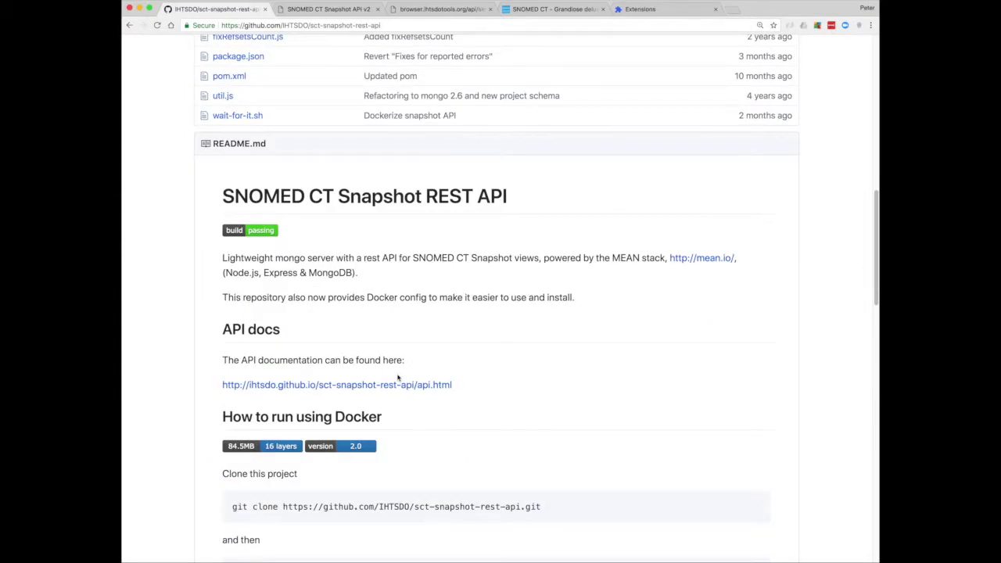
{"action": "scroll", "coordinate": [398, 378], "scroll_direction": "down", "scroll_amount": 3}
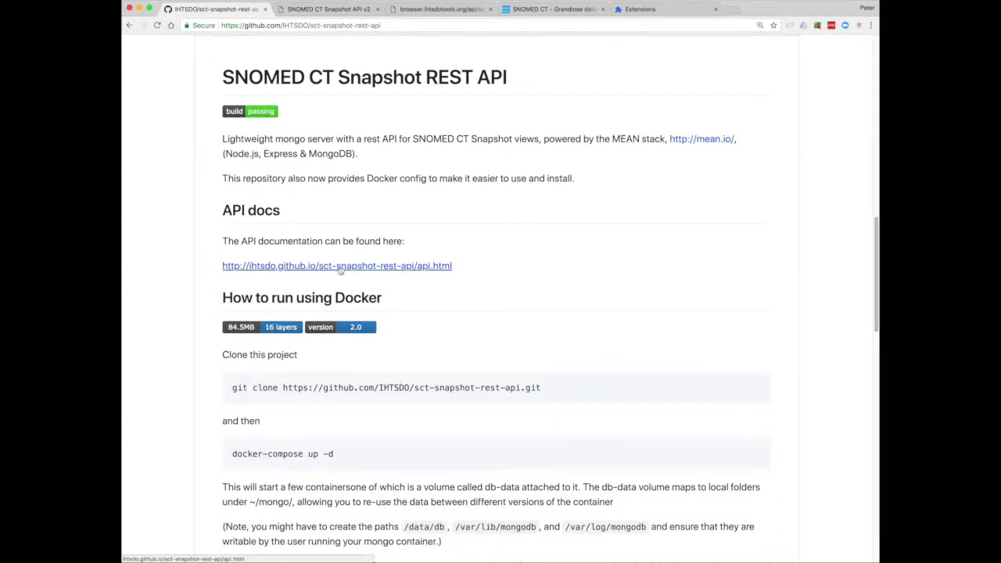
{"action": "left_click", "coordinate": [340, 270]}
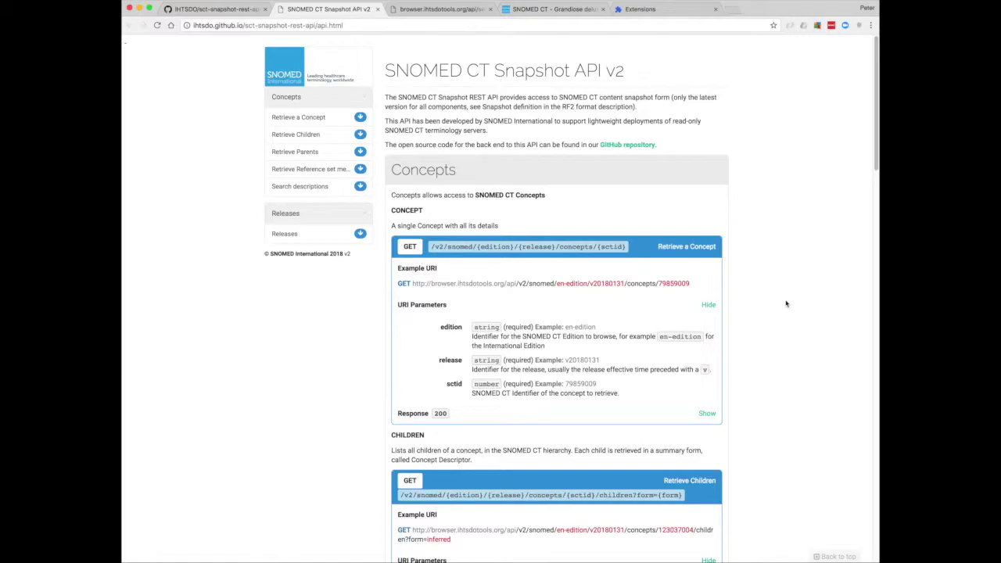
{"action": "scroll", "coordinate": [786, 303], "scroll_direction": "down", "scroll_amount": 5}
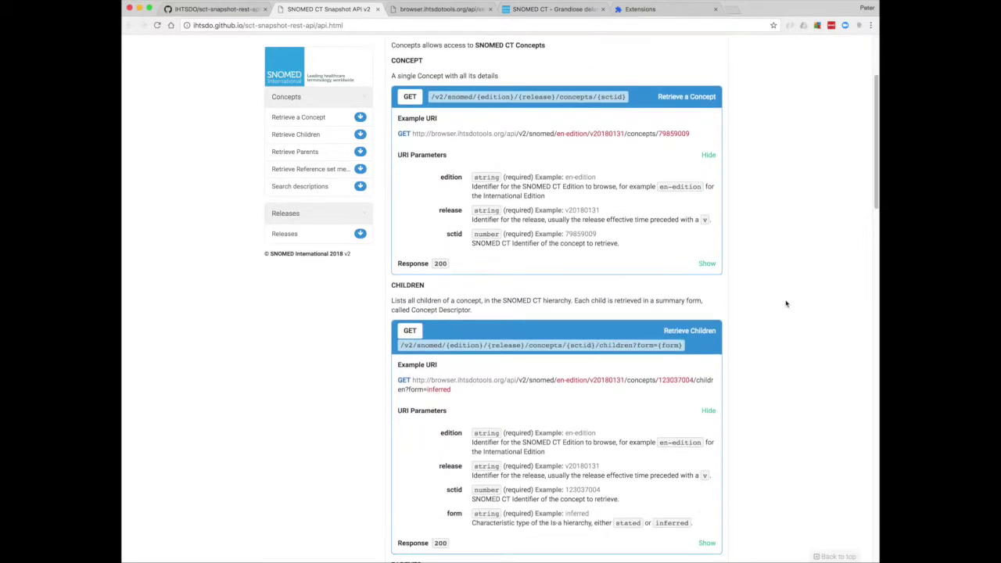
{"action": "scroll", "coordinate": [786, 303], "scroll_direction": "down", "scroll_amount": 8}
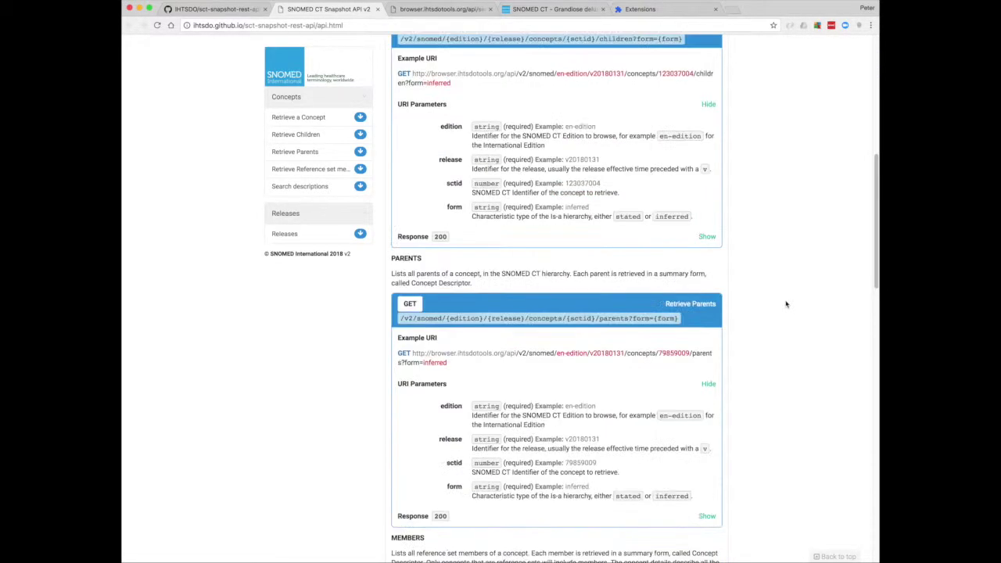
{"action": "scroll", "coordinate": [786, 304], "scroll_direction": "down", "scroll_amount": 3}
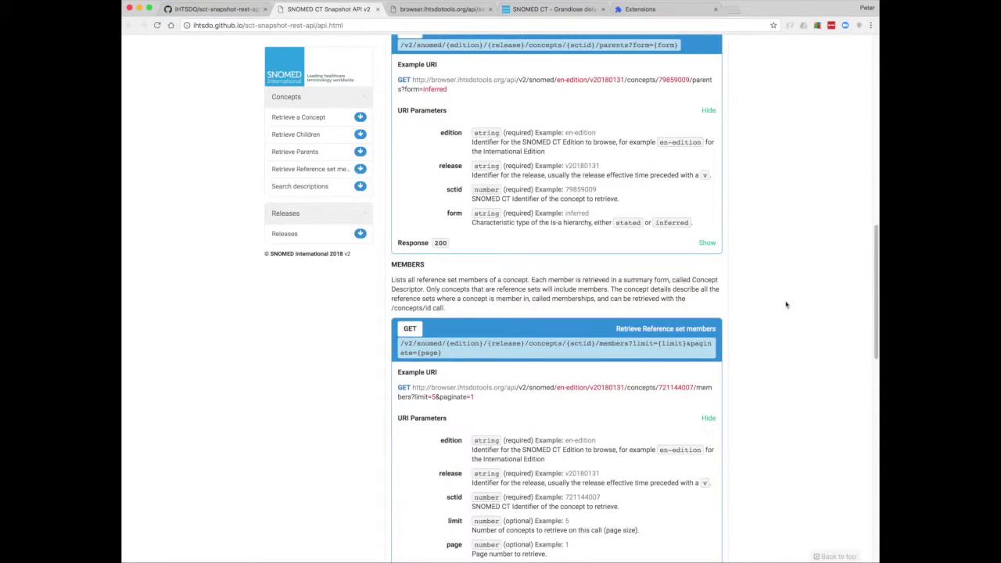
{"action": "scroll", "coordinate": [786, 303], "scroll_direction": "down", "scroll_amount": 4}
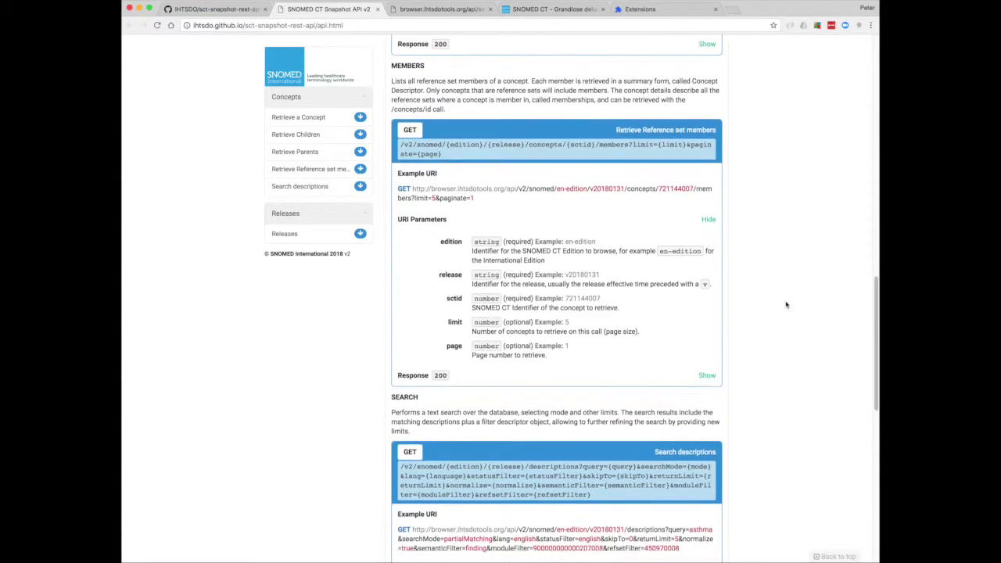
{"action": "scroll", "coordinate": [786, 305], "scroll_direction": "down", "scroll_amount": 1}
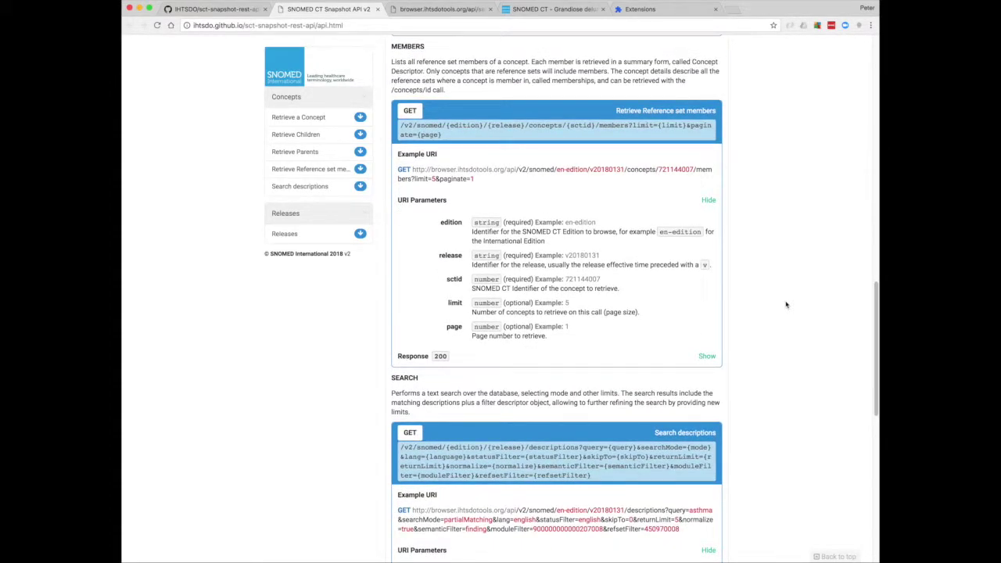
{"action": "scroll", "coordinate": [786, 305], "scroll_direction": "down", "scroll_amount": 1}
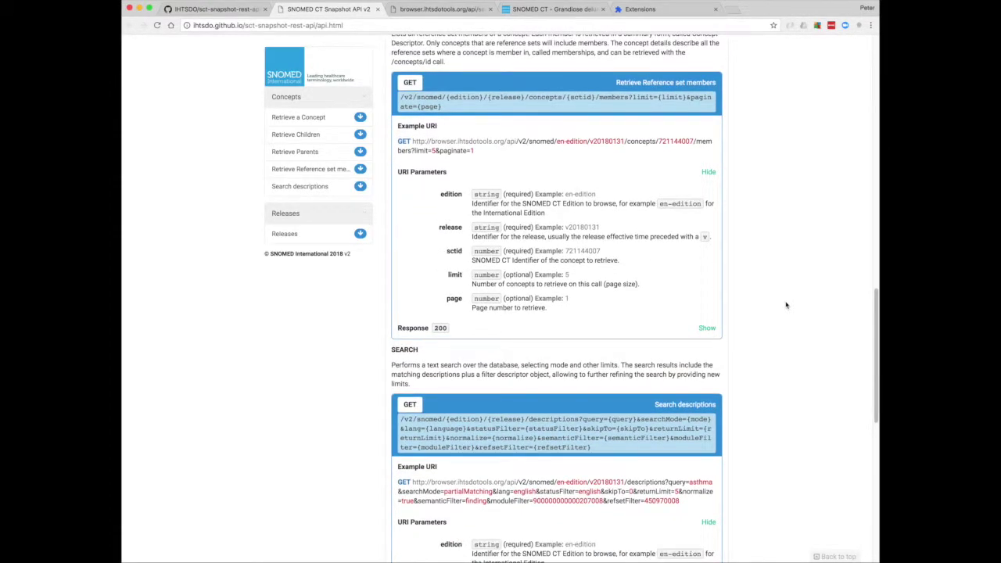
{"action": "scroll", "coordinate": [786, 305], "scroll_direction": "down", "scroll_amount": 10}
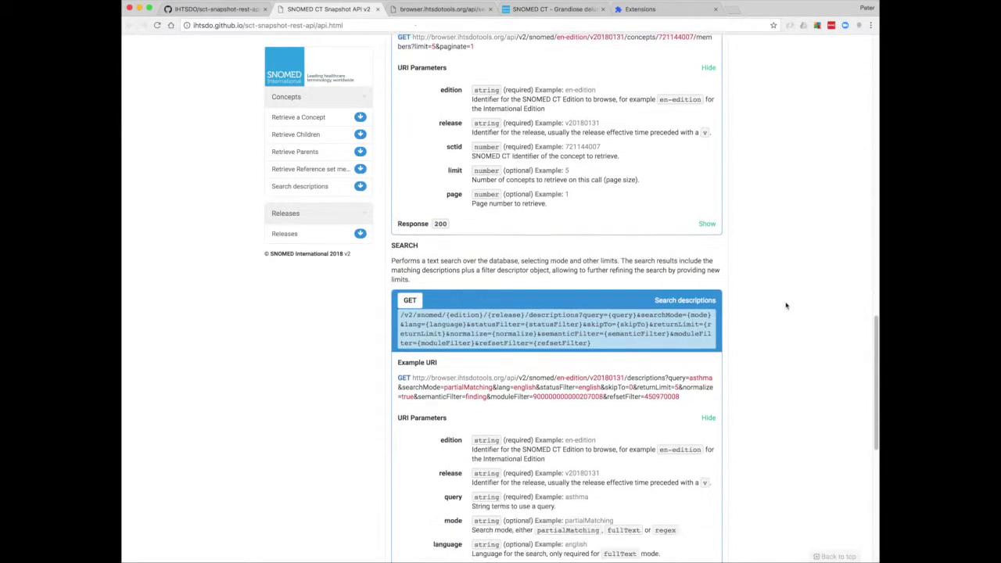
{"action": "scroll", "coordinate": [786, 306], "scroll_direction": "down", "scroll_amount": 2}
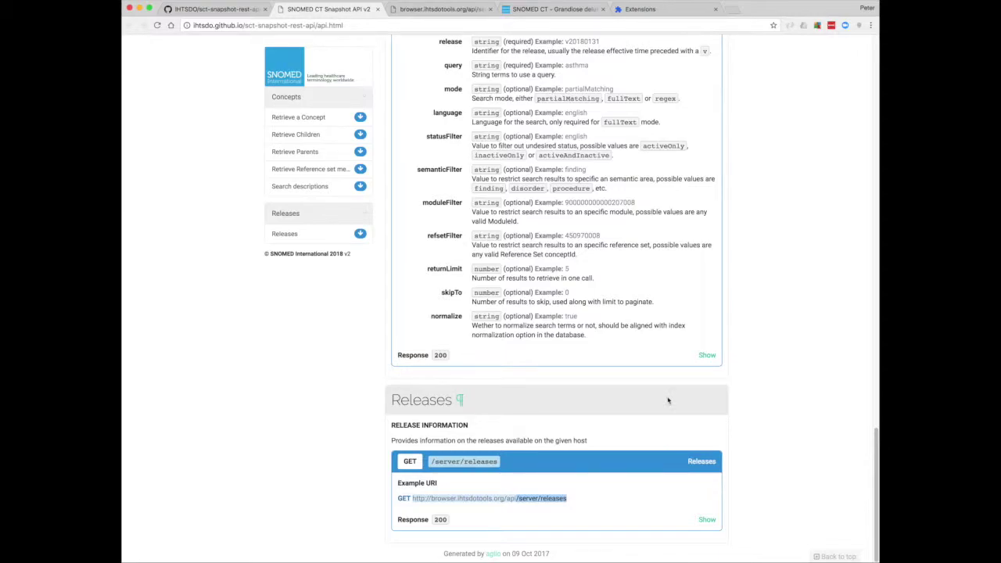
{"action": "scroll", "coordinate": [668, 401], "scroll_direction": "up", "scroll_amount": 20}
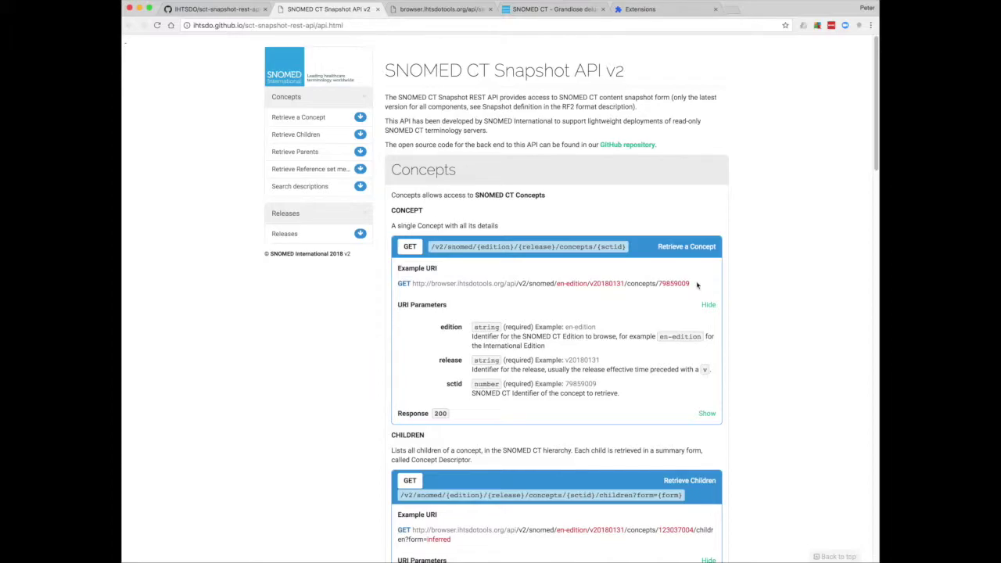
Copy the example concept URI for 79859009 and paste it into a new tab's address bar.
{"action": "left_click_drag", "start_coordinate": [697, 286], "coordinate": [439, 284]}
{"action": "right_click", "coordinate": [439, 284]}
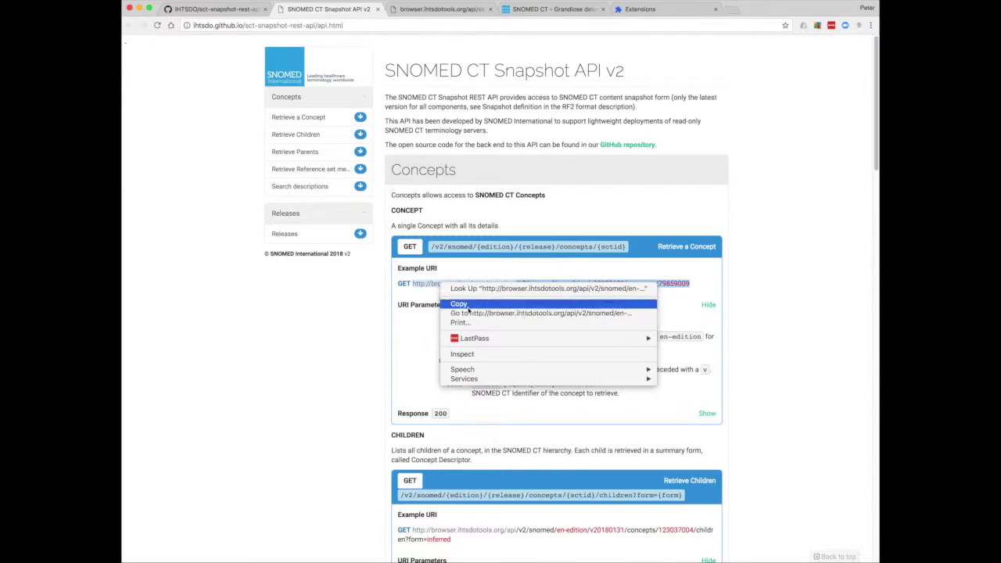
{"action": "left_click", "coordinate": [468, 306]}
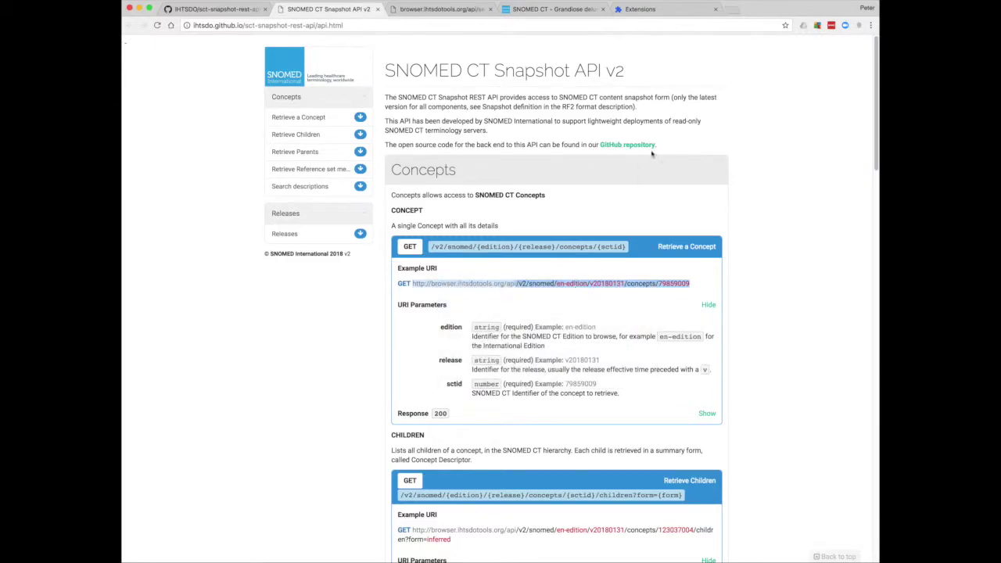
{"action": "left_click", "coordinate": [733, 10]}
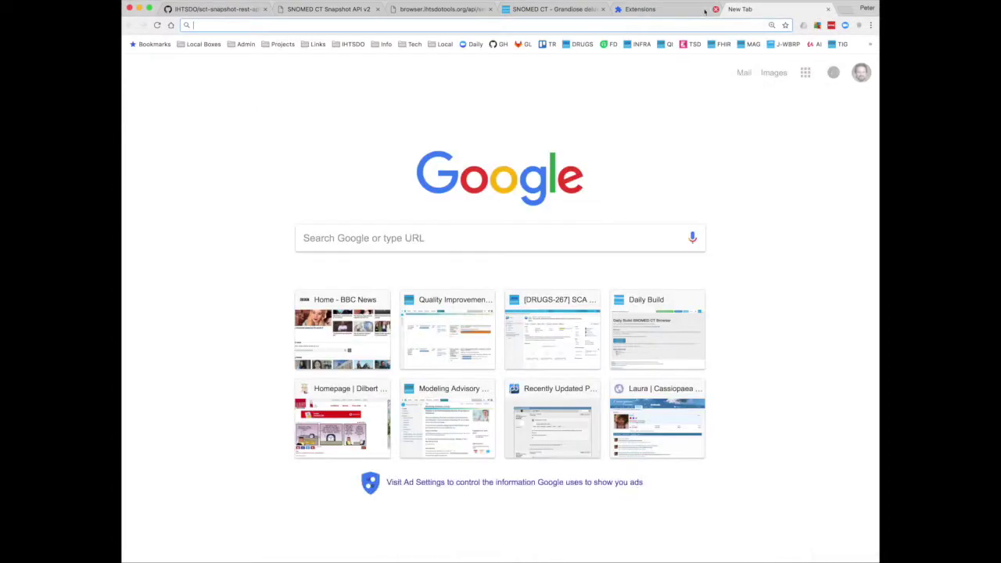
{"action": "right_click", "coordinate": [611, 26]}
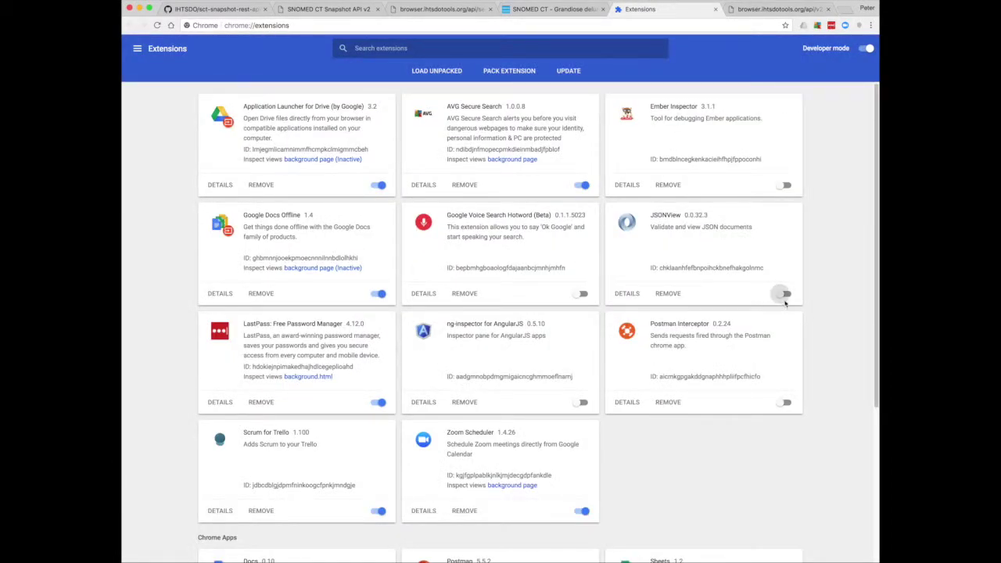
Enable JSONView and reload the concept 79859009 response so it displays as formatted JSON.
{"action": "left_click", "coordinate": [784, 295]}
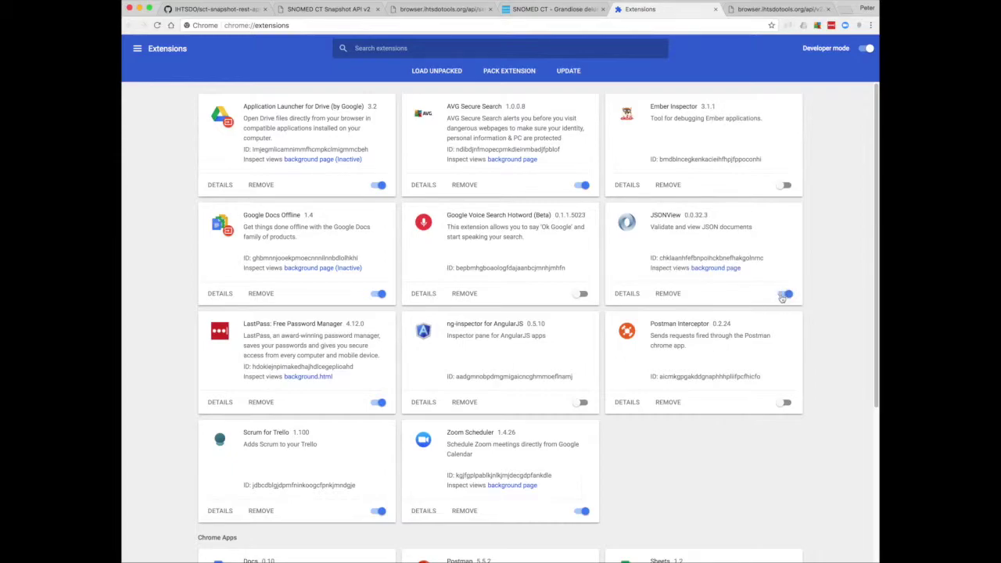
{"action": "left_click", "coordinate": [786, 9]}
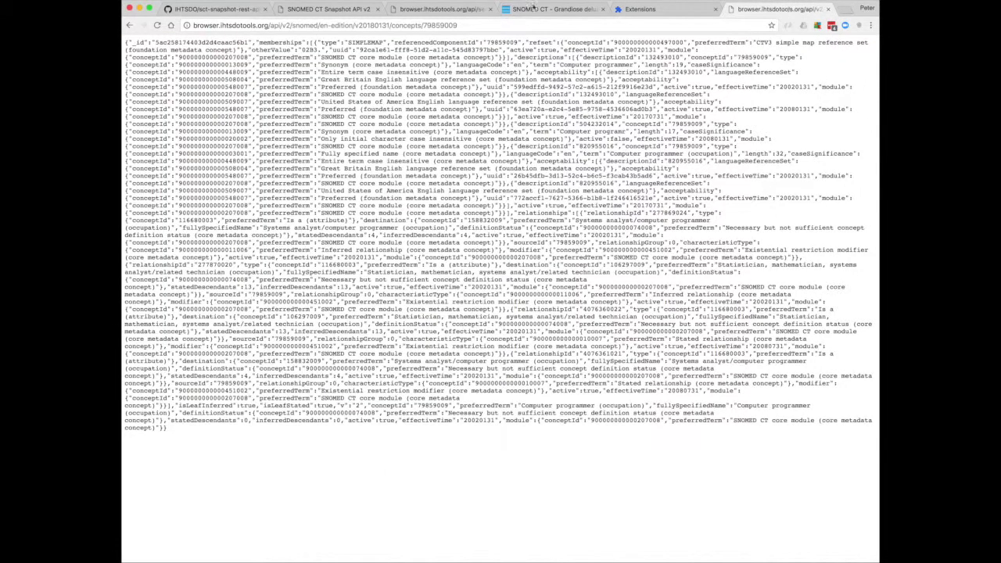
{"action": "left_click", "coordinate": [157, 25]}
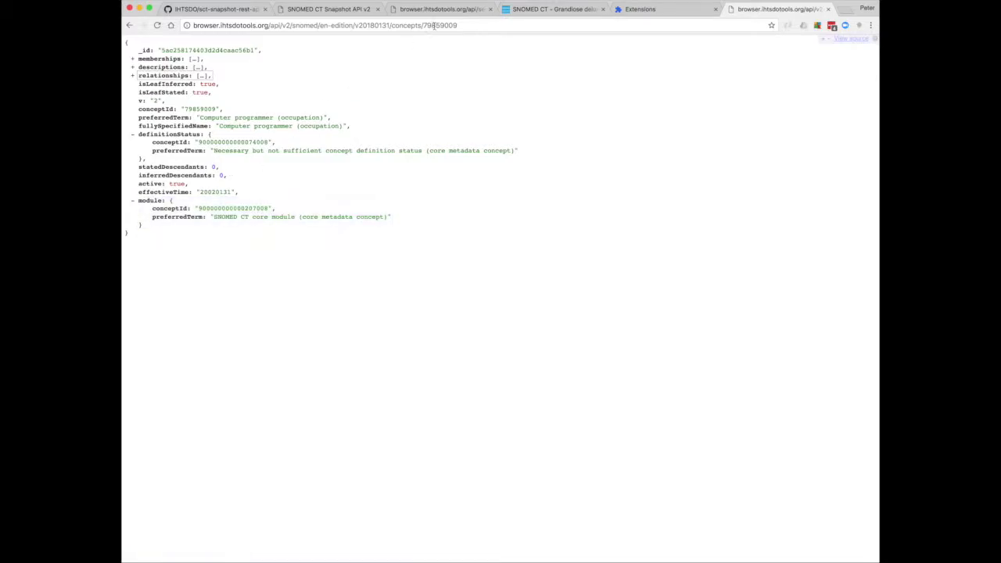
{"action": "left_click", "coordinate": [556, 9]}
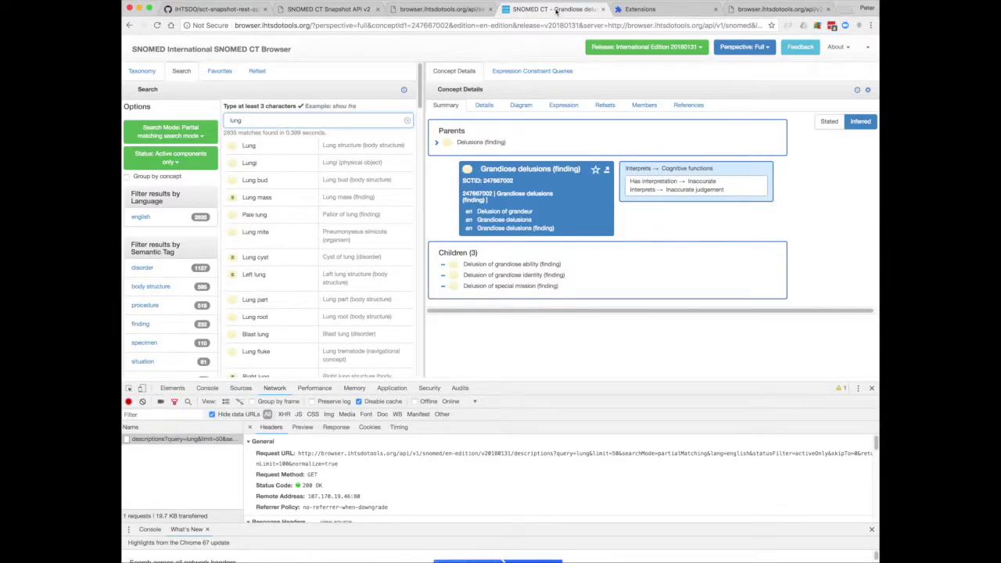
Copy Grandiose delusions' concept ID 247667002 and load its JSON by replacing the ID in the API URL.
{"action": "left_click", "coordinate": [608, 171]}
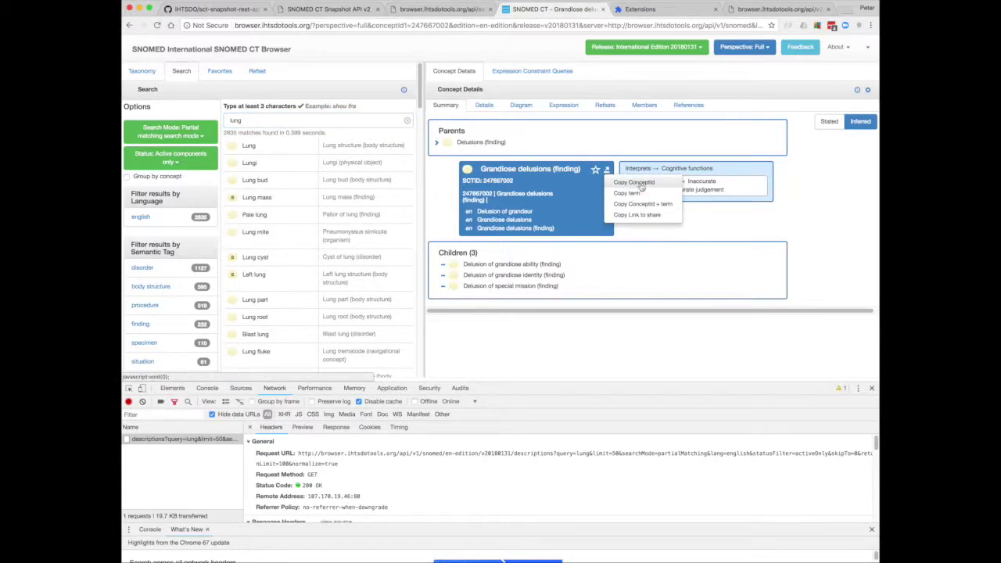
{"action": "left_click", "coordinate": [641, 185]}
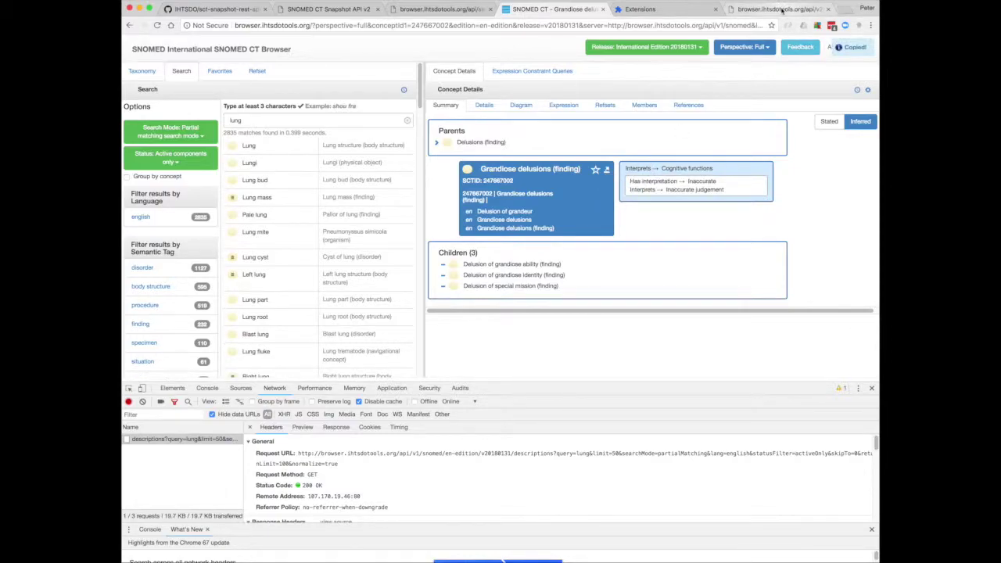
{"action": "left_click", "coordinate": [781, 8]}
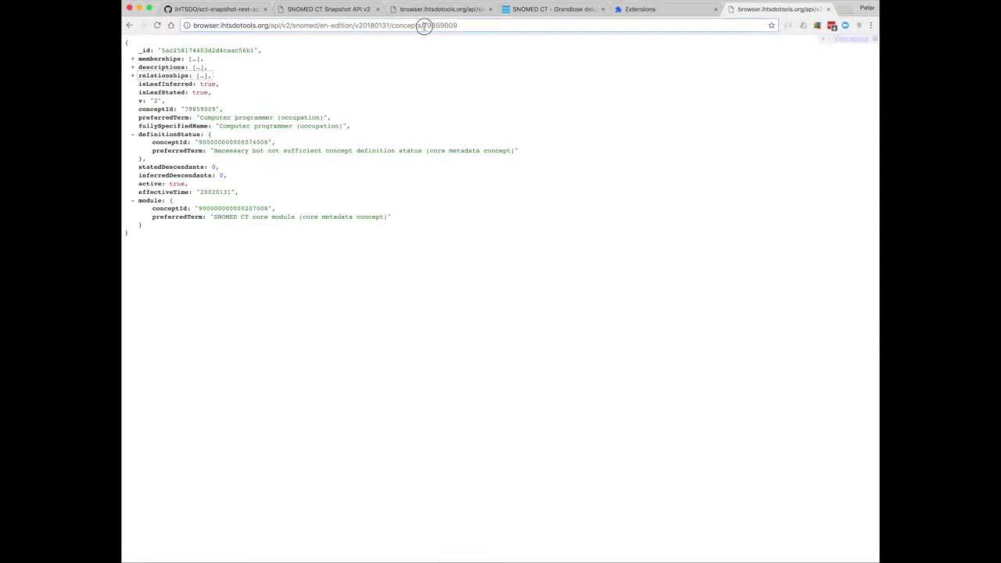
{"action": "left_click_drag", "start_coordinate": [423, 25], "coordinate": [450, 25]}
{"action": "right_click", "coordinate": [449, 25]}
{"action": "left_click", "coordinate": [467, 47]}
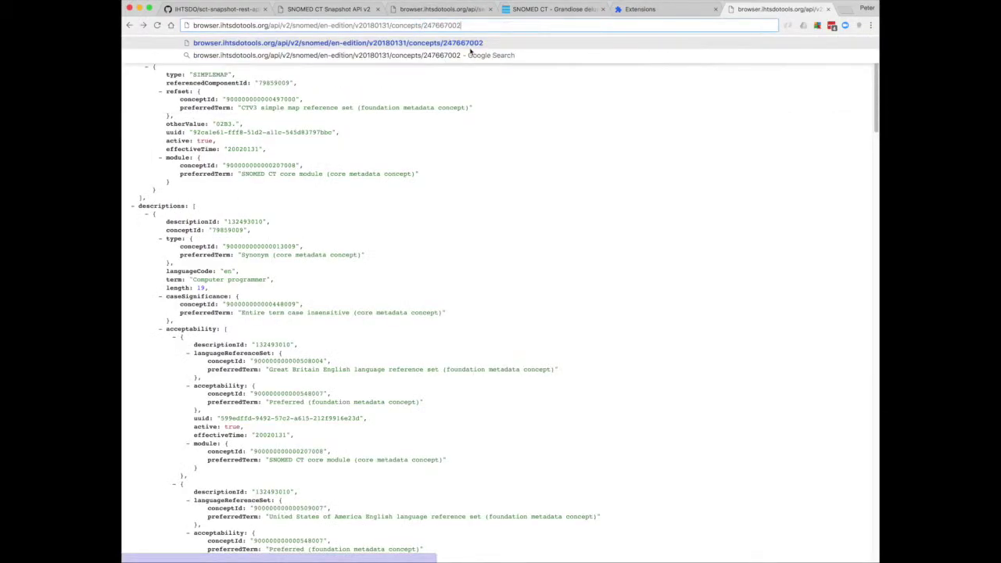
{"action": "key", "text": "Return"}
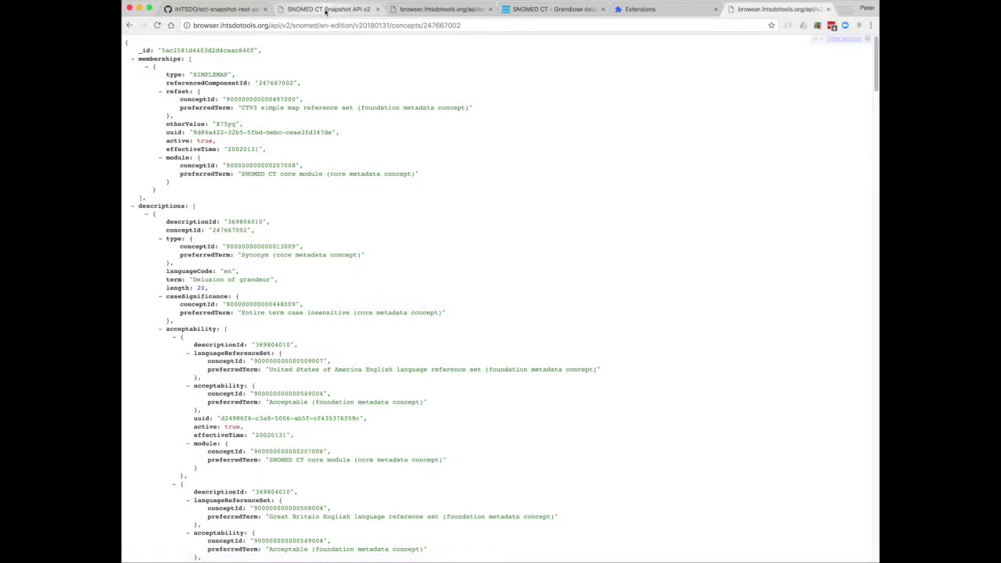
{"action": "left_click", "coordinate": [326, 15]}
Copy the /children?form={form} endpoint path from the Snapshot API docs.
{"action": "scroll", "coordinate": [429, 293], "scroll_direction": "down", "scroll_amount": 2}
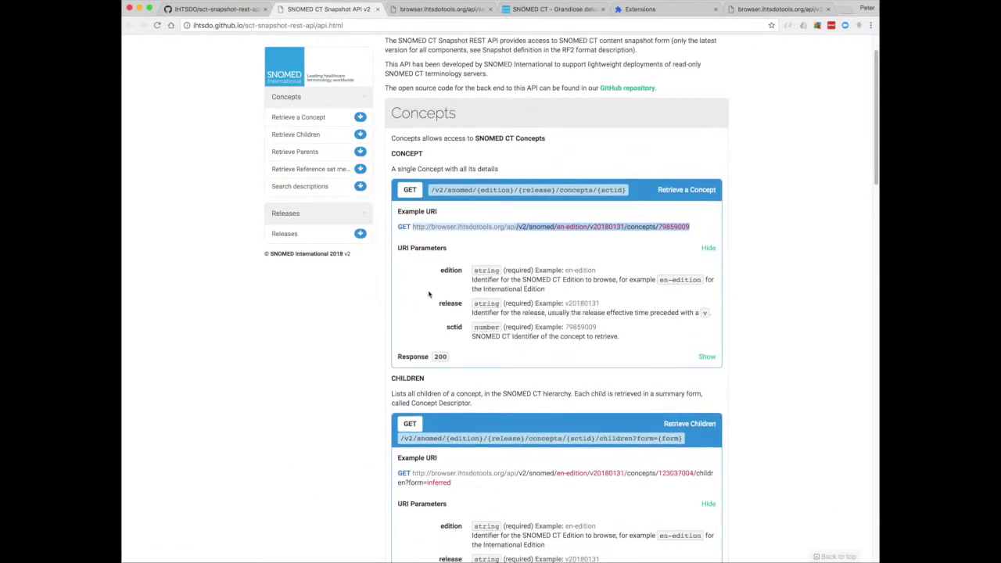
{"action": "scroll", "coordinate": [428, 293], "scroll_direction": "down", "scroll_amount": 1}
{"action": "scroll", "coordinate": [610, 423], "scroll_direction": "down", "scroll_amount": 1}
{"action": "left_click", "coordinate": [597, 406]}
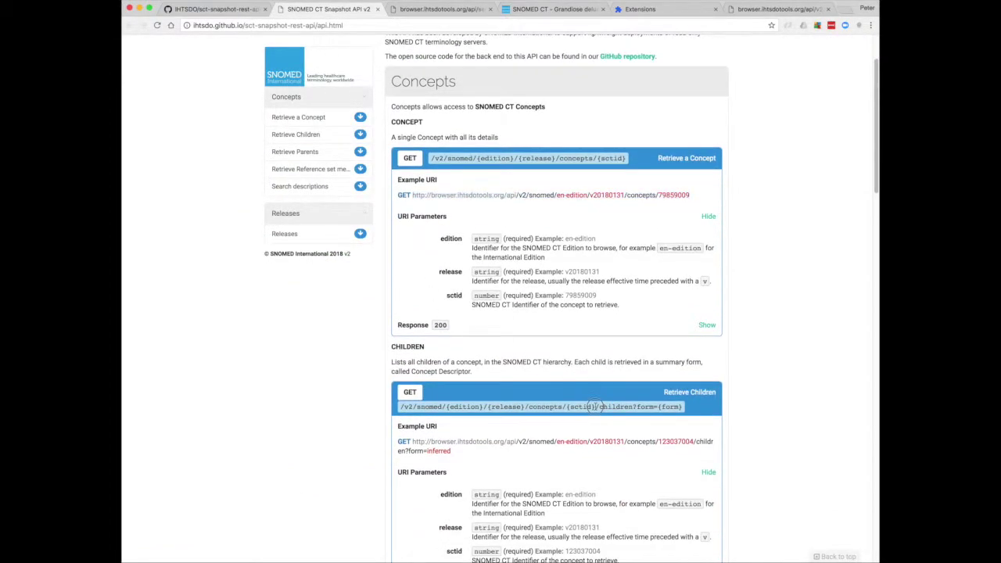
{"action": "left_click_drag", "start_coordinate": [596, 406], "coordinate": [686, 410]}
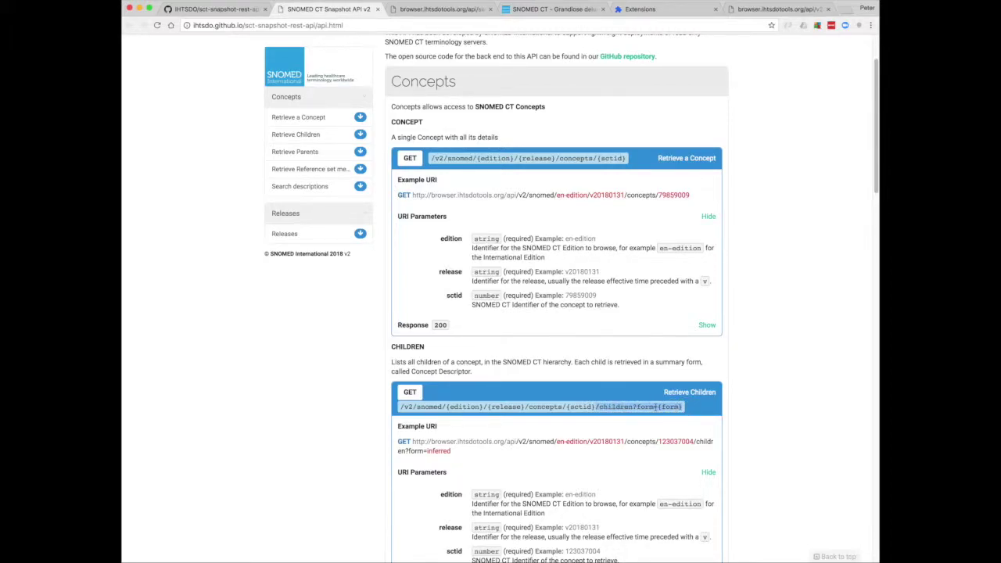
{"action": "right_click", "coordinate": [655, 406]}
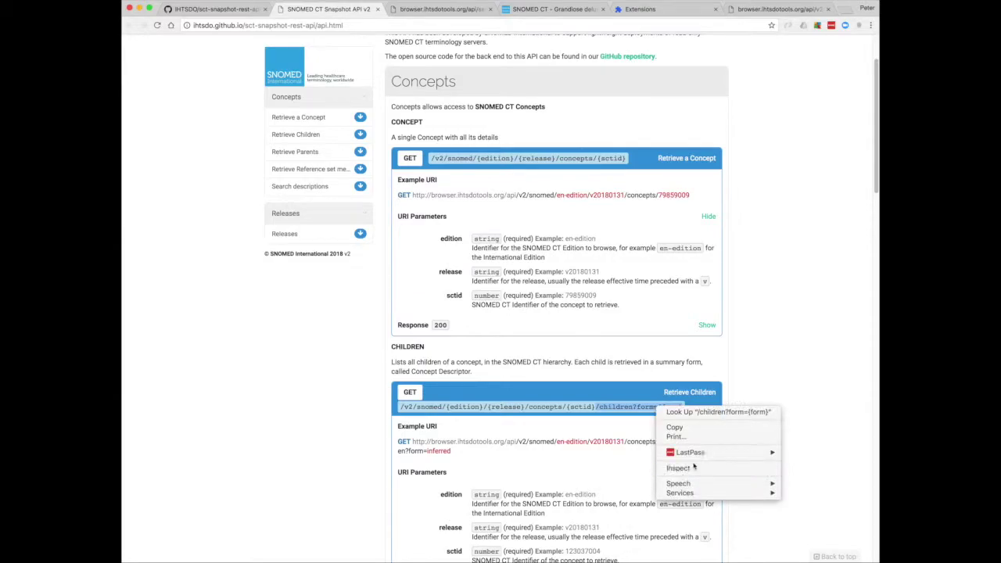
{"action": "left_click", "coordinate": [688, 428]}
Append the children path to the concept URL with form=inferred and load the three children.
{"action": "left_click", "coordinate": [778, 9]}
{"action": "left_click", "coordinate": [476, 26]}
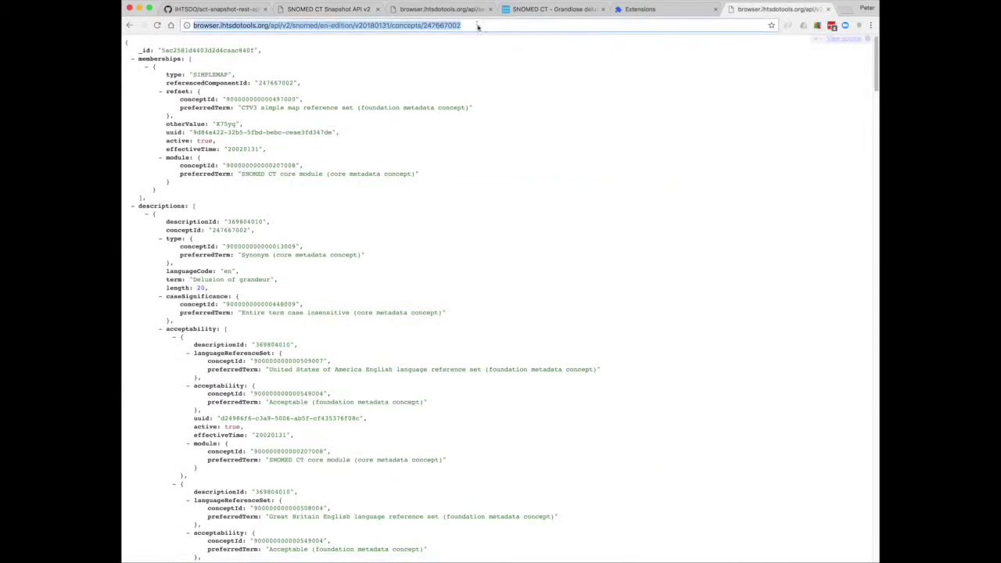
{"action": "right_click", "coordinate": [476, 26]}
{"action": "left_click", "coordinate": [489, 44]}
{"action": "key", "text": "BackSpace"}
{"action": "key", "text": "BackSpace"}
{"action": "key", "text": "BackSpace"}
{"action": "key", "text": "BackSpace"}
{"action": "key", "text": "BackSpace"}
{"action": "key", "text": "BackSpace"}
{"action": "type", "text": "inferred"}
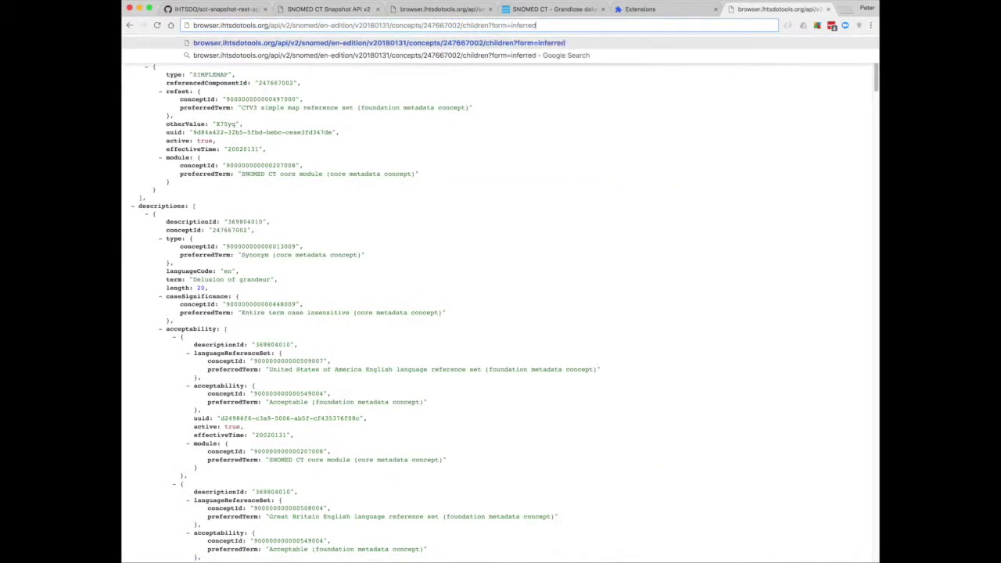
{"action": "key", "text": "Return"}
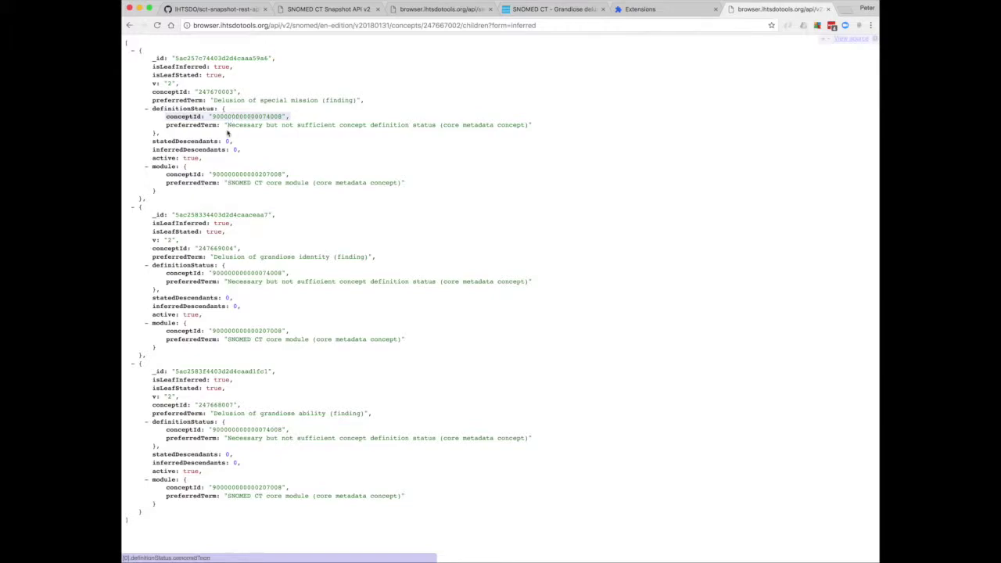
{"action": "left_click_drag", "start_coordinate": [153, 92], "coordinate": [188, 91]}
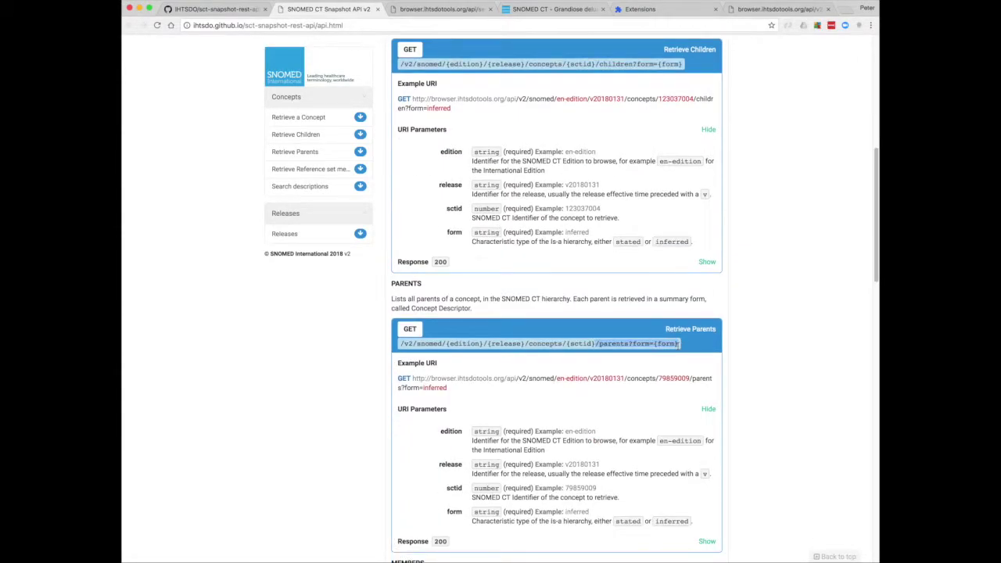
Copy the /parents?form={form} path from the Retrieve Parents section.
{"action": "right_click", "coordinate": [644, 345]}
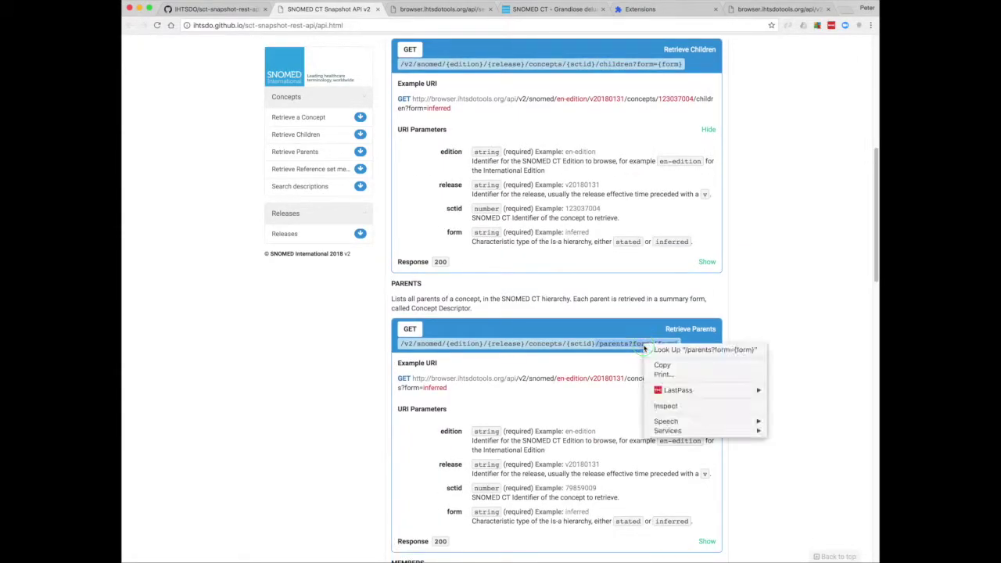
{"action": "left_click", "coordinate": [674, 367]}
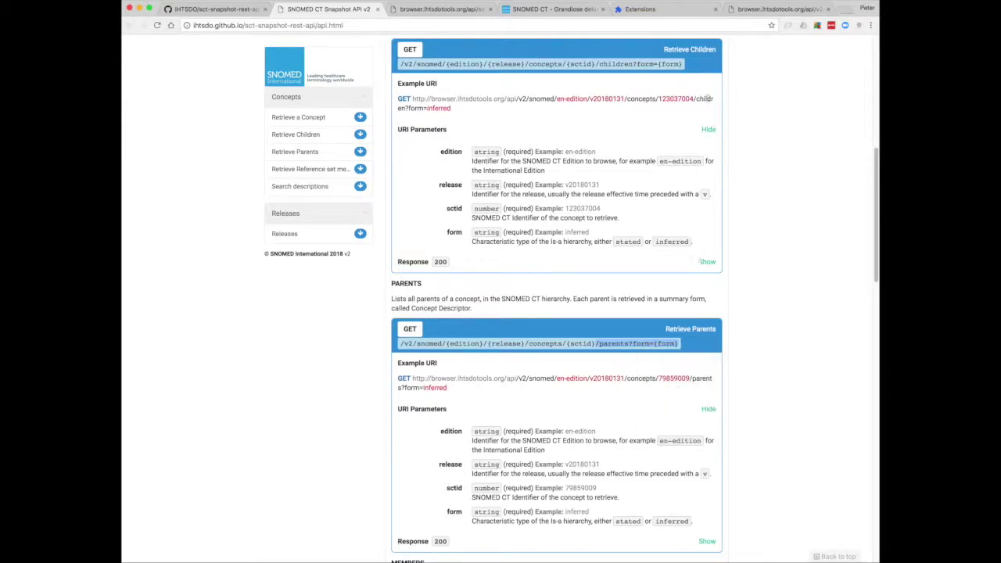
Change the URL to parents?form=inferred for 247667002, returning Delusions (finding) 2073000.
{"action": "left_click", "coordinate": [764, 10]}
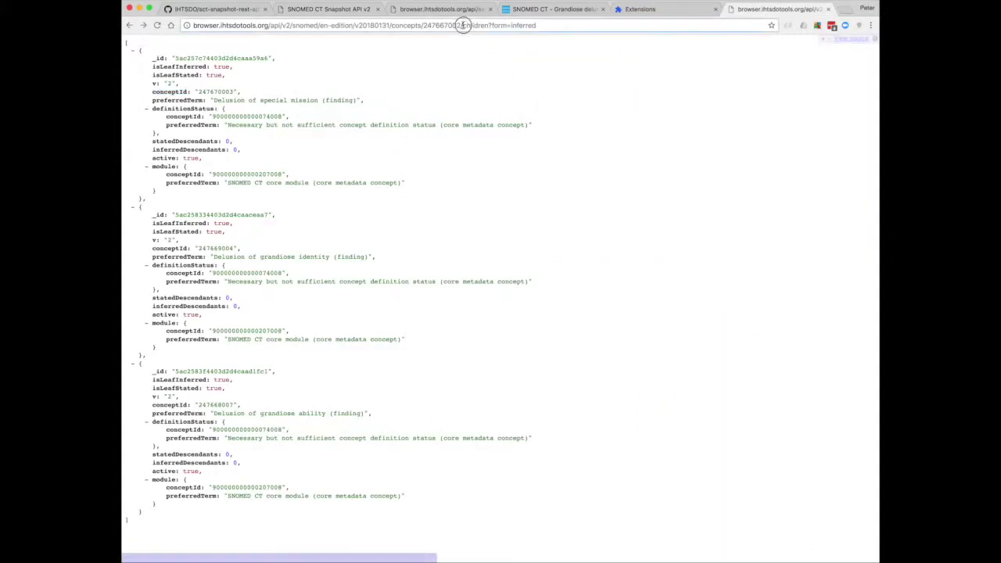
{"action": "left_click_drag", "start_coordinate": [462, 25], "coordinate": [510, 25]}
{"action": "type", "text": "./"}
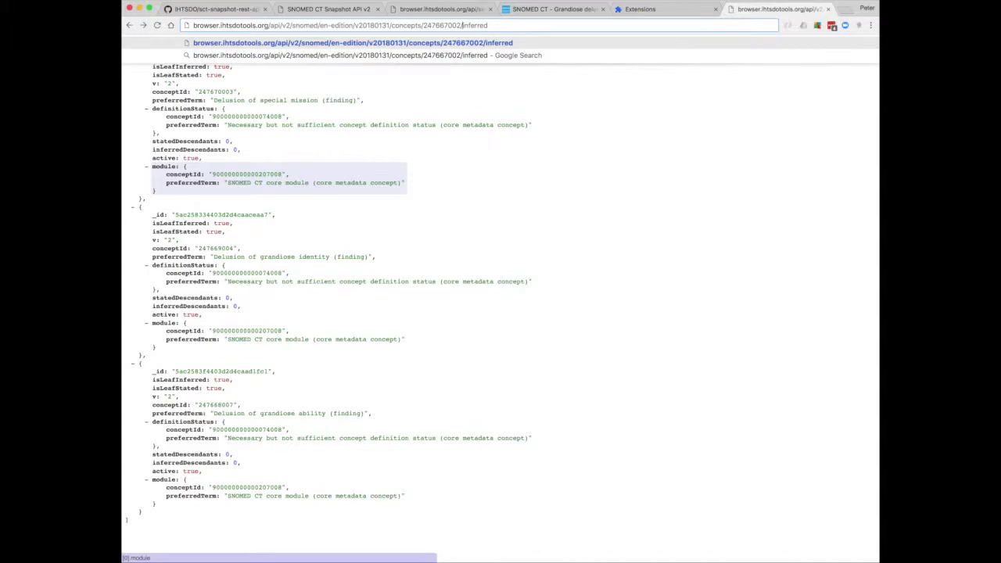
{"action": "key", "text": "BackSpace"}
{"action": "key", "text": "BackSpace"}
{"action": "key", "text": "super+v"}
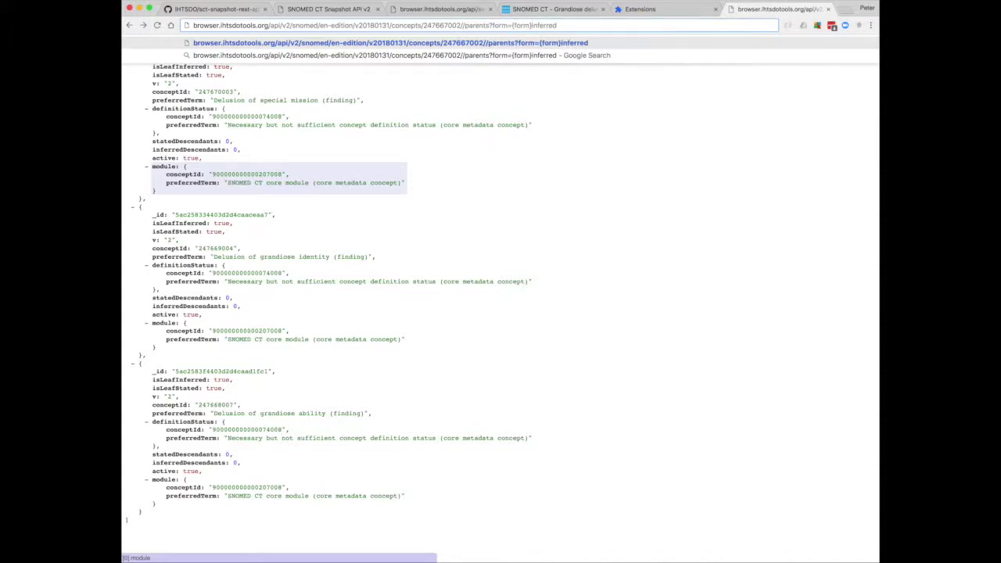
{"action": "key", "text": "BackSpace"}
{"action": "key", "text": "BackSpace"}
{"action": "key", "text": "BackSpace"}
{"action": "key", "text": "BackSpace"}
{"action": "key", "text": "BackSpace"}
{"action": "key", "text": "BackSpace"}
{"action": "key", "text": "Return"}
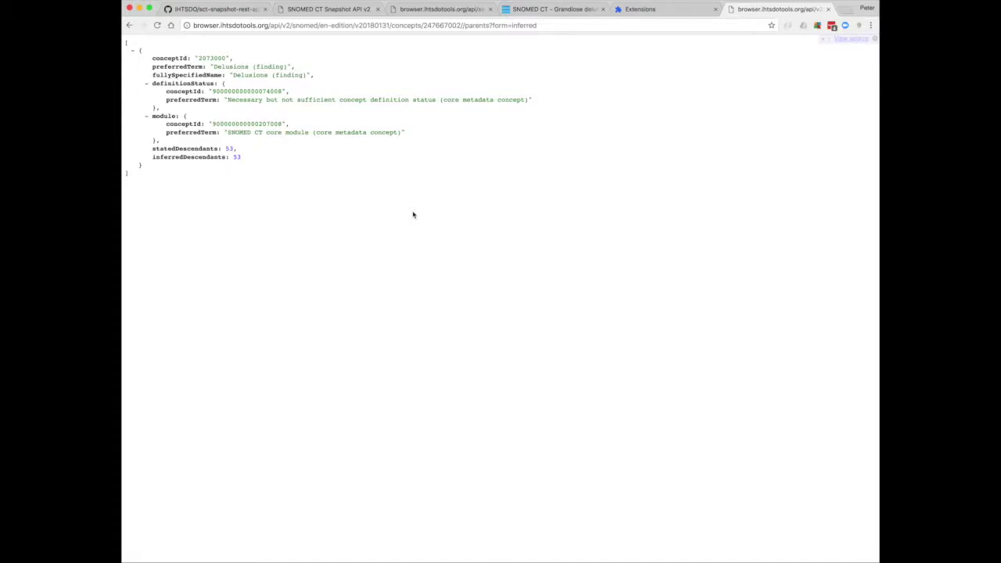
Load the inferred parents of concept 719378009 and scroll through its long list of disorders.
{"action": "left_click_drag", "start_coordinate": [422, 25], "coordinate": [460, 25]}
{"action": "right_click", "coordinate": [450, 27]}
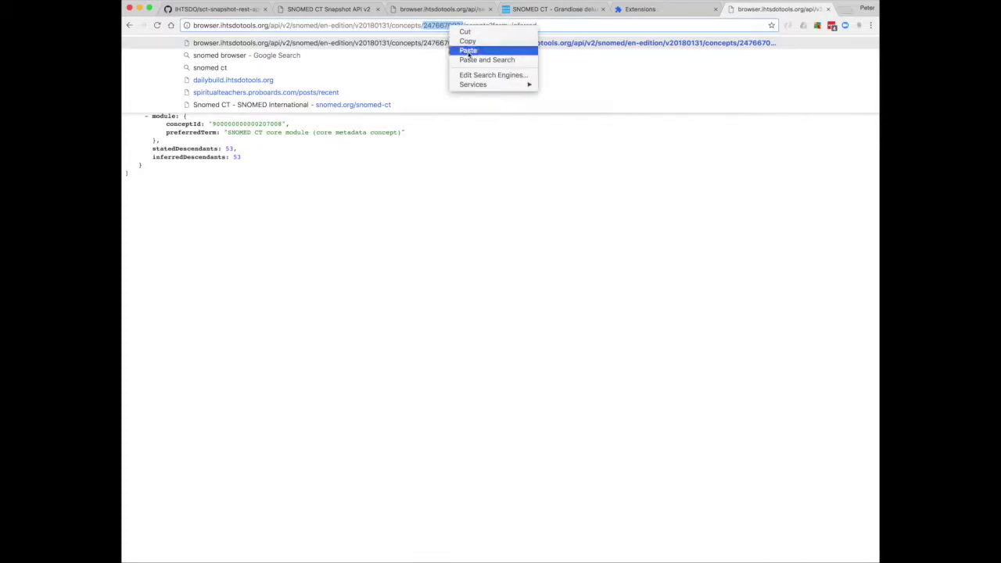
{"action": "left_click", "coordinate": [467, 52]}
{"action": "key", "text": "Return"}
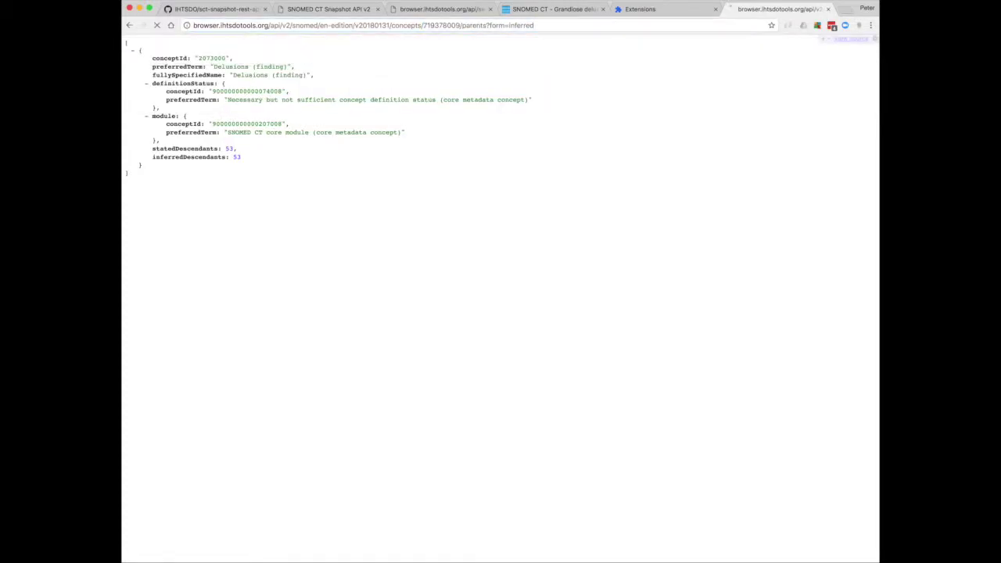
{"action": "scroll", "coordinate": [478, 190], "scroll_direction": "down", "scroll_amount": 1}
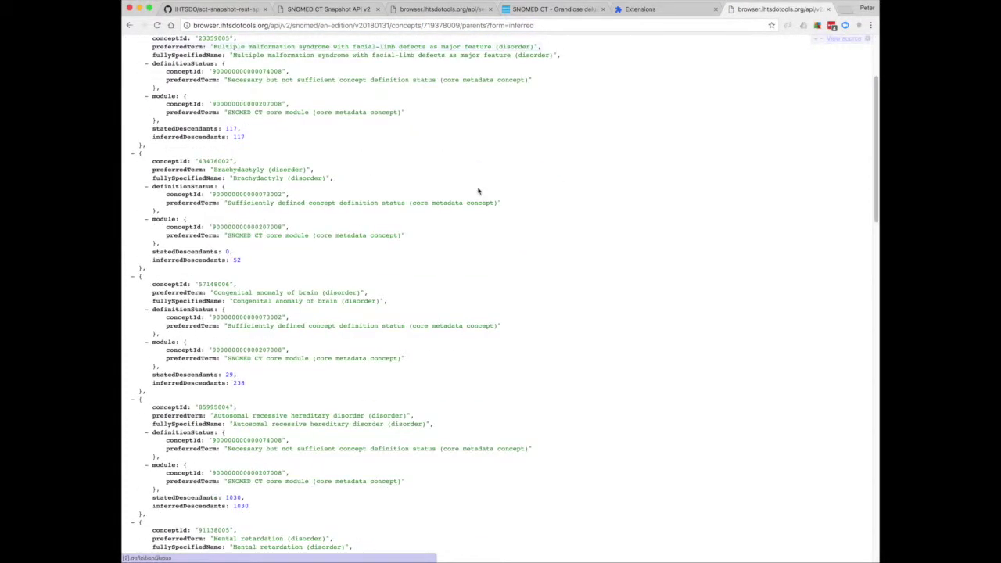
{"action": "scroll", "coordinate": [478, 190], "scroll_direction": "down", "scroll_amount": 15}
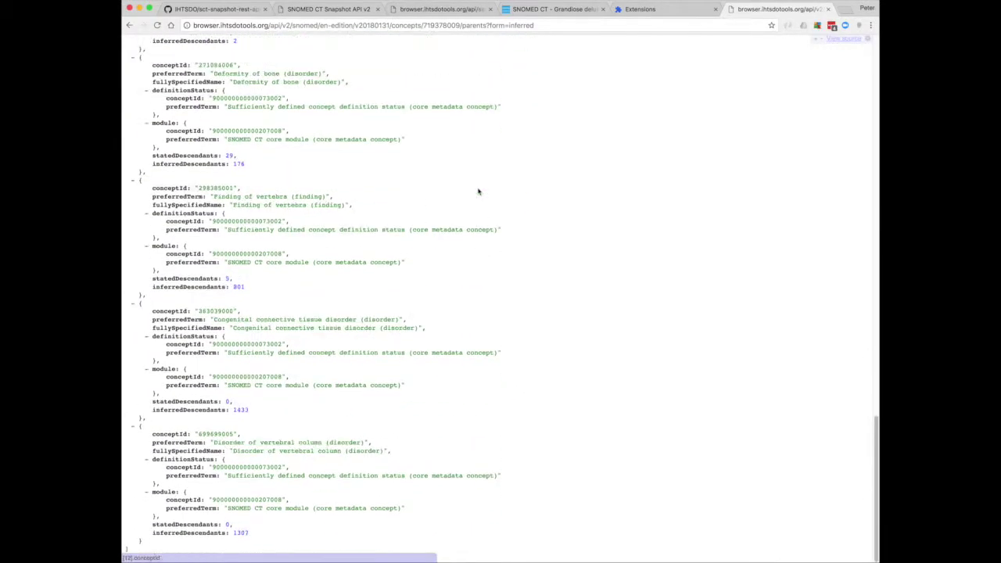
{"action": "key", "text": "super+2"}
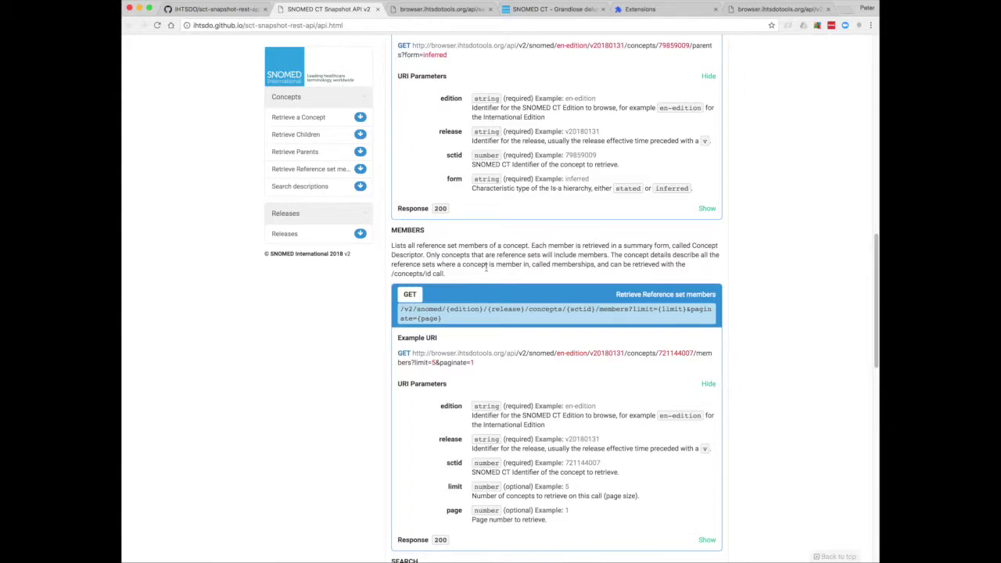
Search the SNOMED CT Browser for '500mg' with results limited to inactive components.
{"action": "left_click", "coordinate": [545, 10]}
{"action": "left_click", "coordinate": [172, 157]}
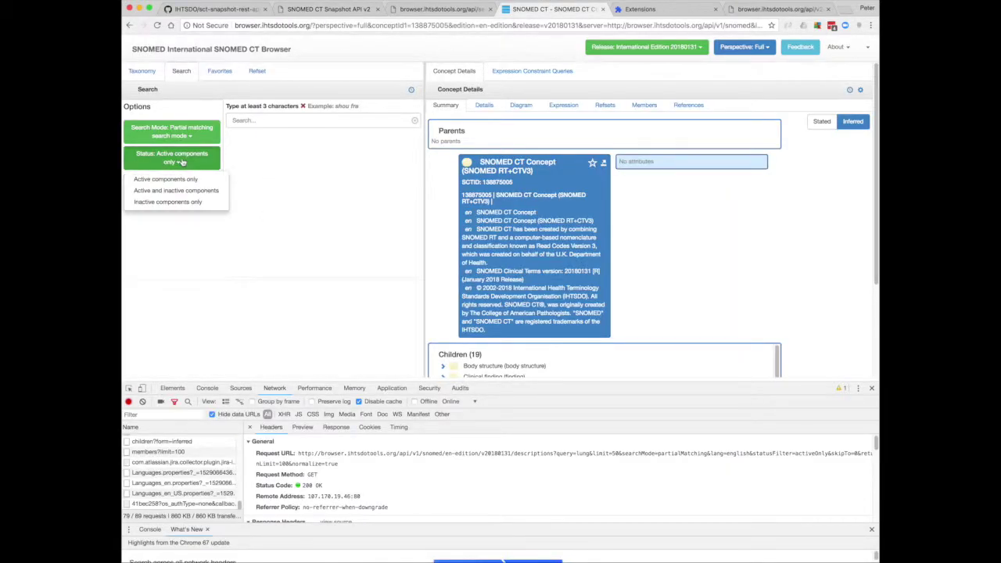
{"action": "left_click", "coordinate": [176, 202]}
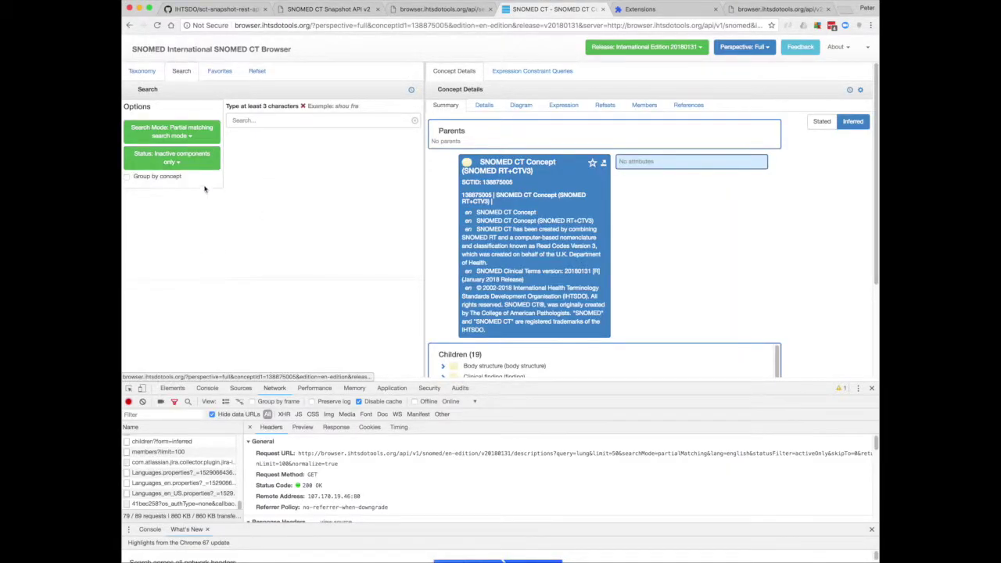
{"action": "left_click", "coordinate": [268, 121]}
{"action": "type", "text": "500mg"}
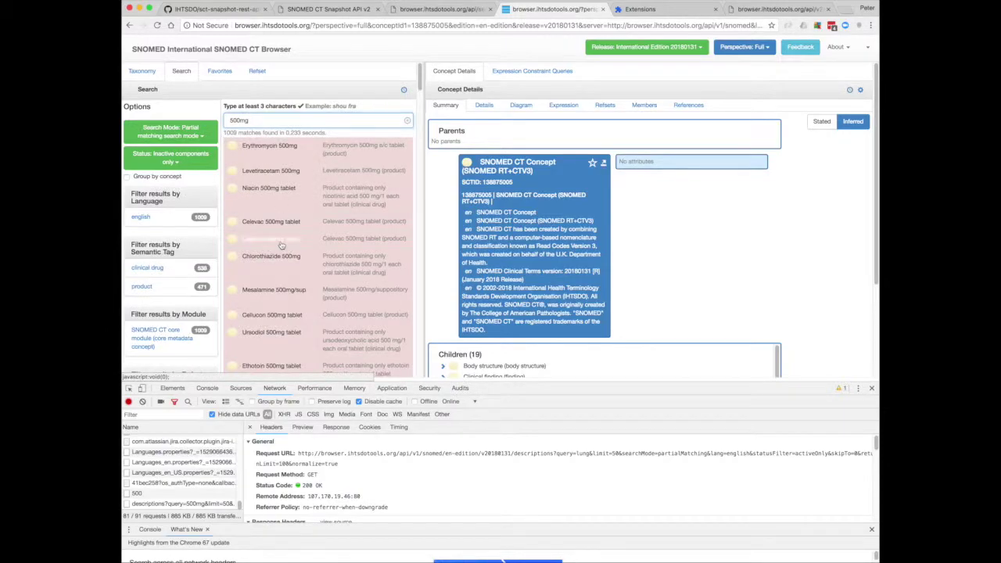
Copy the concept ID 322019009 of the Celevac 500mg tablet concept.
{"action": "left_click", "coordinate": [278, 239]}
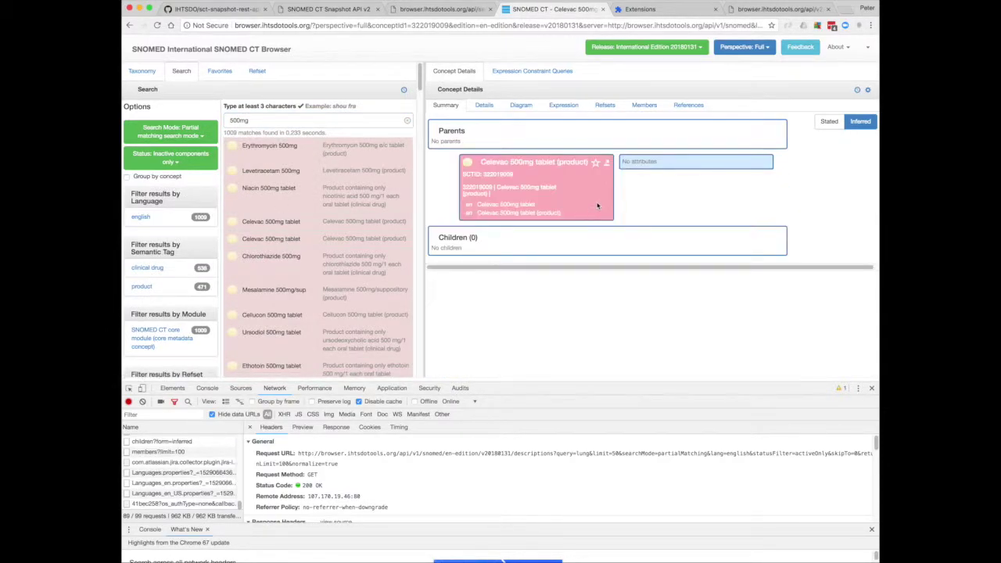
{"action": "left_click", "coordinate": [607, 162]}
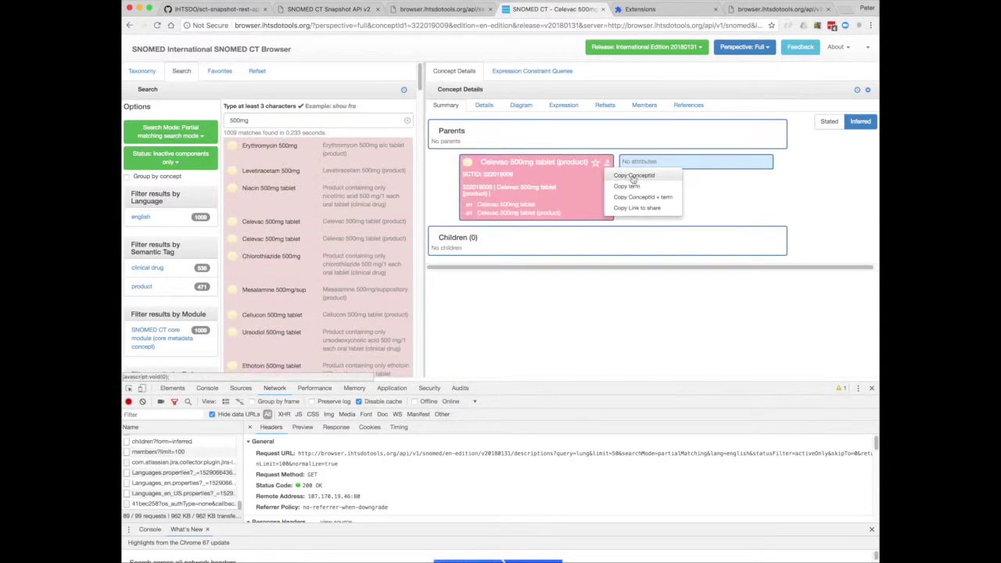
{"action": "left_click", "coordinate": [633, 176]}
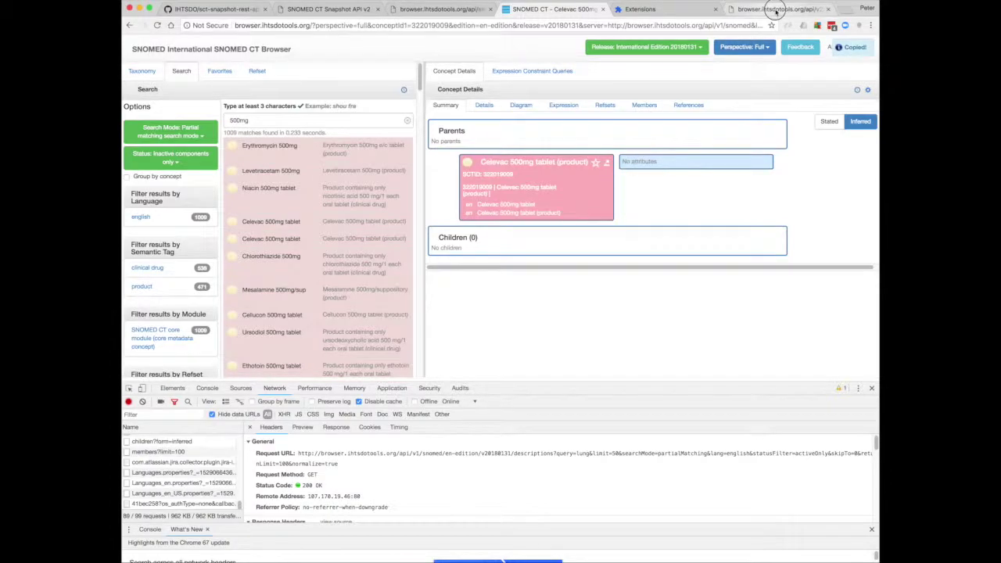
{"action": "left_click", "coordinate": [778, 8]}
Replace the concept ID in the API URL with 322019009 and load its JSON.
{"action": "double_click", "coordinate": [502, 25]}
{"action": "right_click", "coordinate": [503, 25]}
{"action": "left_click", "coordinate": [532, 64]}
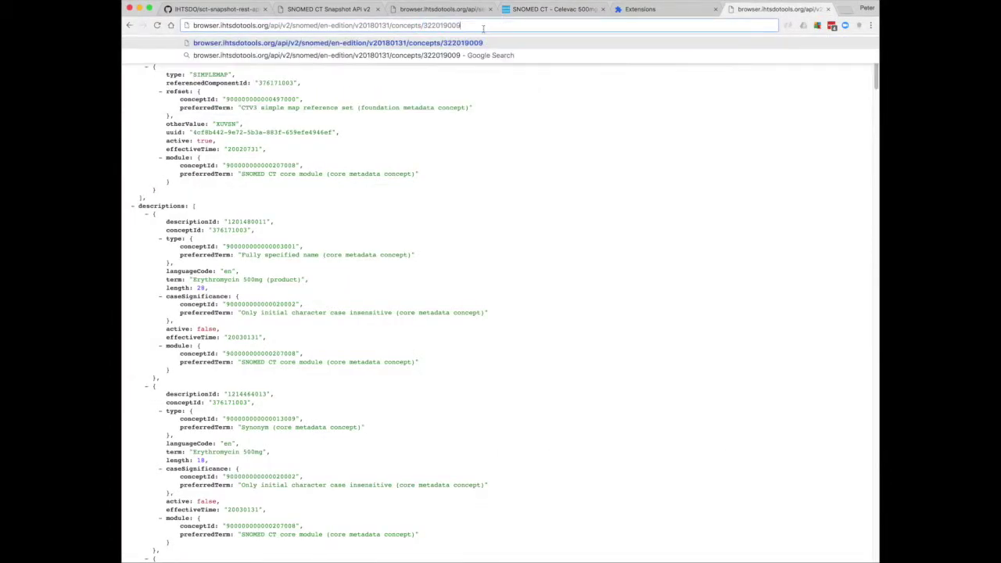
{"action": "key", "text": "Return"}
Highlight the inactive status, associated replacement term and Ambiguous component inactivation reason.
{"action": "scroll", "coordinate": [700, 130], "scroll_direction": "down", "scroll_amount": 20}
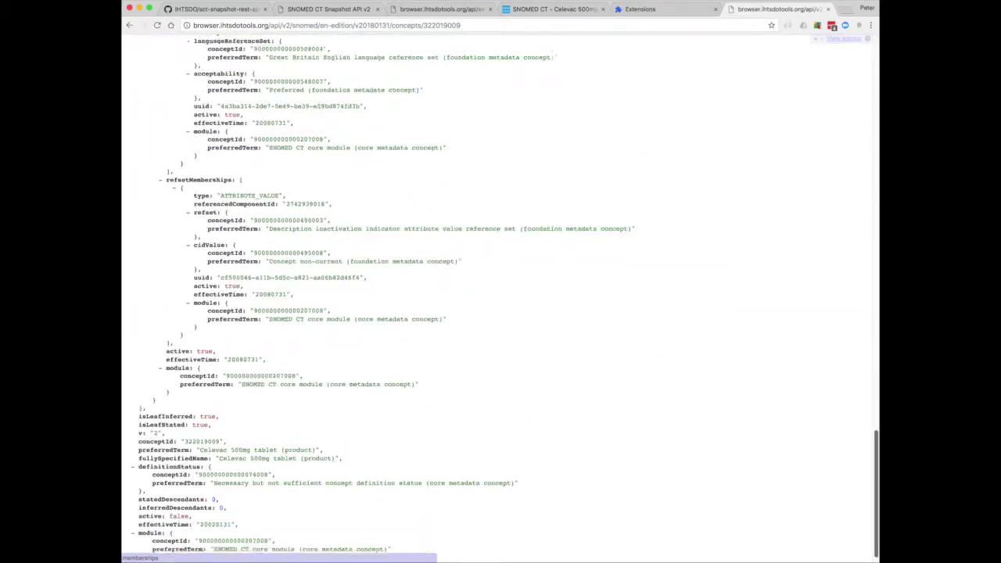
{"action": "left_click_drag", "start_coordinate": [138, 499], "coordinate": [192, 501]}
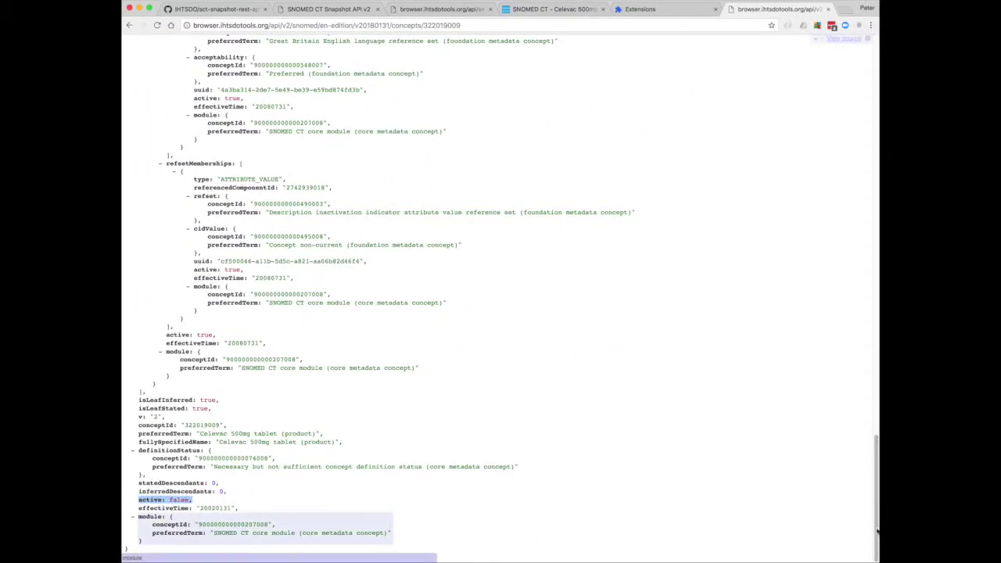
{"action": "left_click_drag", "start_coordinate": [876, 531], "coordinate": [872, 78]}
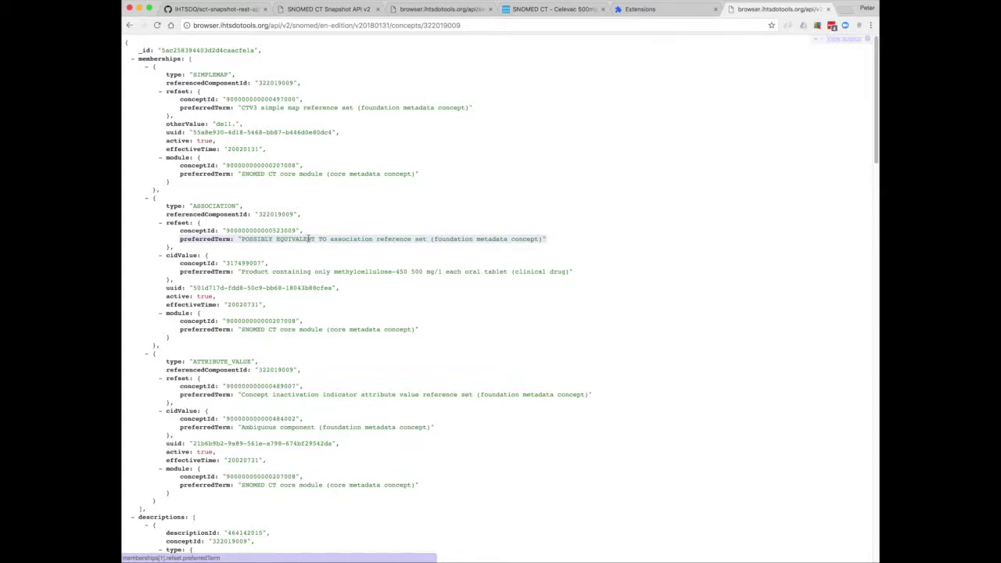
{"action": "left_click_drag", "start_coordinate": [242, 272], "coordinate": [573, 272]}
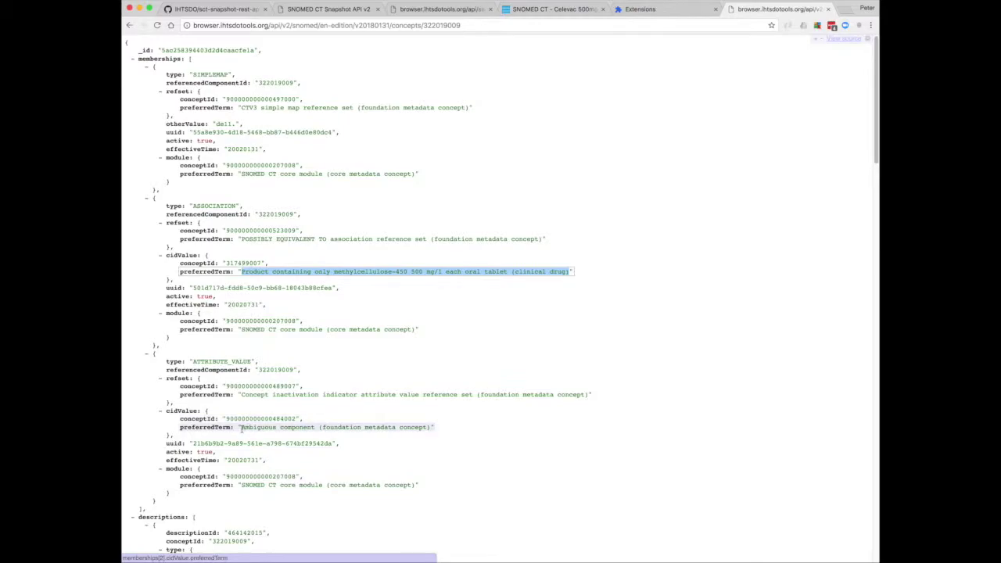
{"action": "left_click_drag", "start_coordinate": [242, 429], "coordinate": [314, 429]}
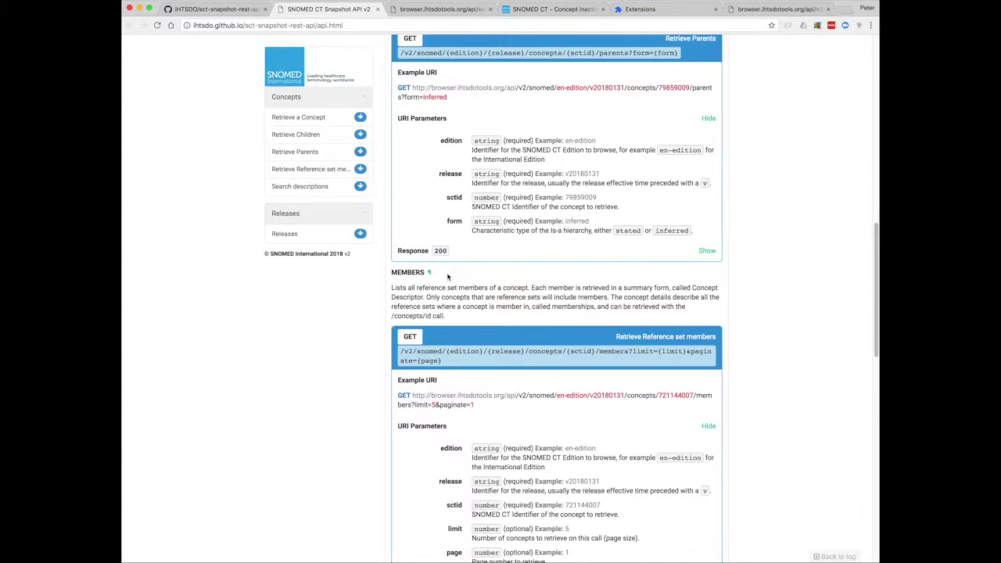
Select the sctid placeholder in the reference set members call example.
{"action": "double_click", "coordinate": [577, 352]}
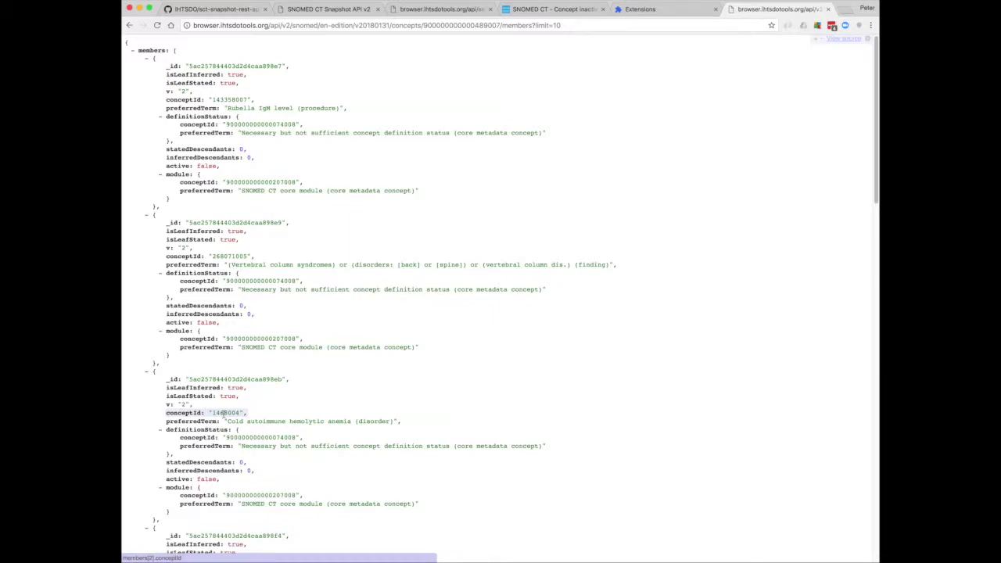
Copy member concept ID 1468004 into the URL in place of the refset members path and load it.
{"action": "double_click", "coordinate": [223, 413]}
{"action": "right_click", "coordinate": [229, 413]}
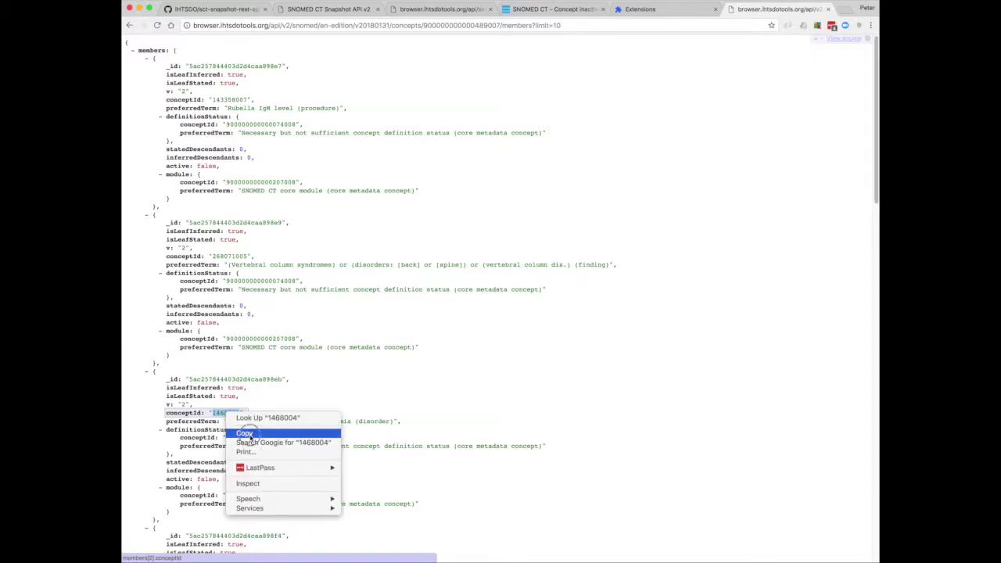
{"action": "left_click", "coordinate": [239, 431]}
{"action": "left_click_drag", "start_coordinate": [423, 25], "coordinate": [561, 25]}
{"action": "right_click", "coordinate": [516, 25]}
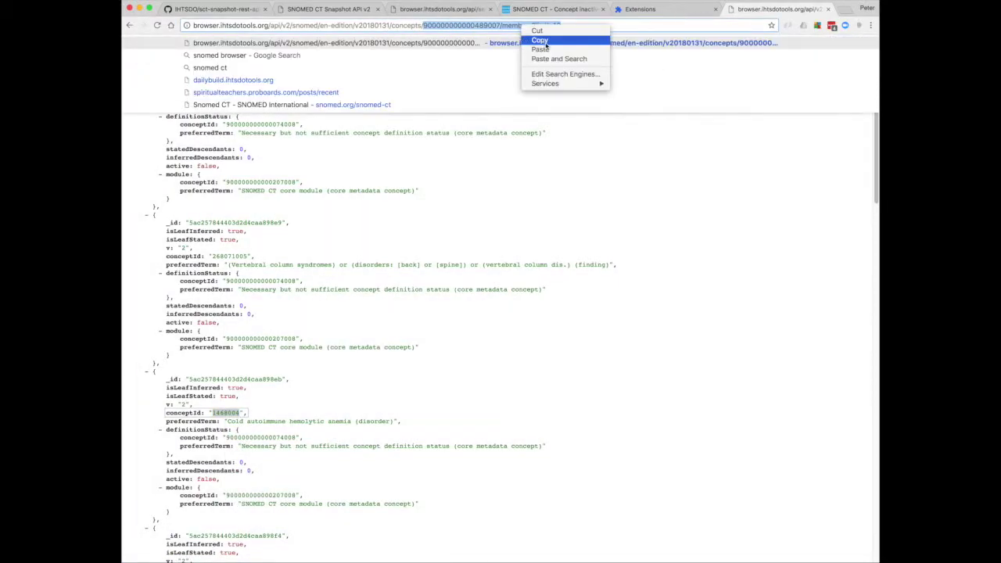
{"action": "left_click", "coordinate": [532, 49]}
{"action": "key", "text": "Return"}
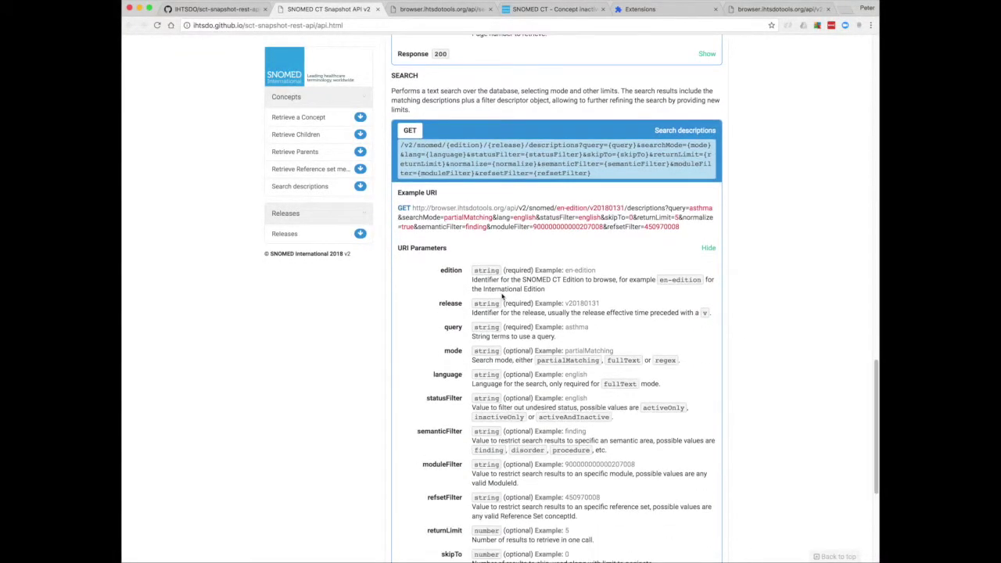
{"action": "scroll", "coordinate": [502, 296], "scroll_direction": "down", "scroll_amount": 1}
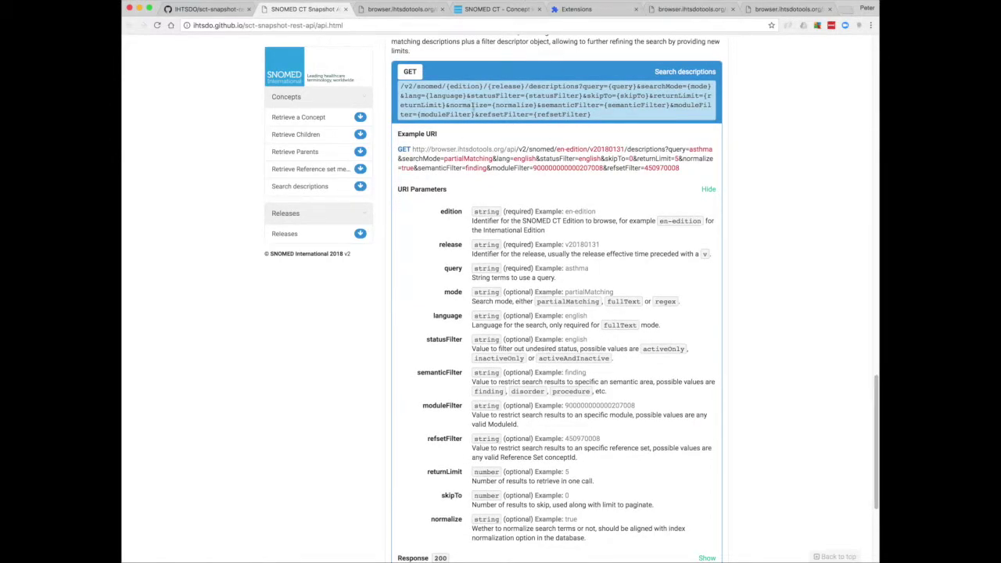
Search the SNOMED CT Browser descriptions for 'banana'.
{"action": "left_click", "coordinate": [499, 10]}
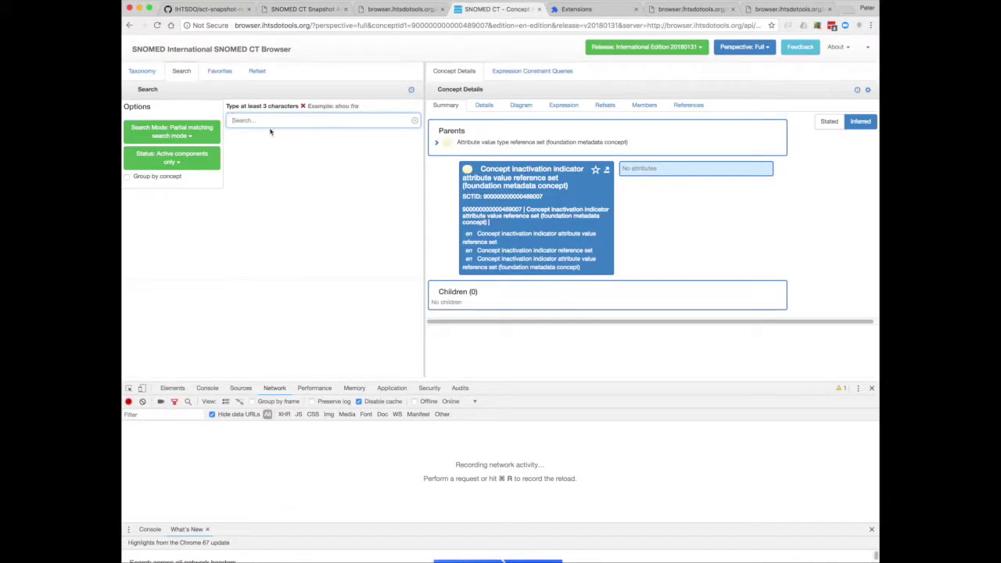
{"action": "left_click", "coordinate": [268, 122]}
{"action": "type", "text": "banana"}
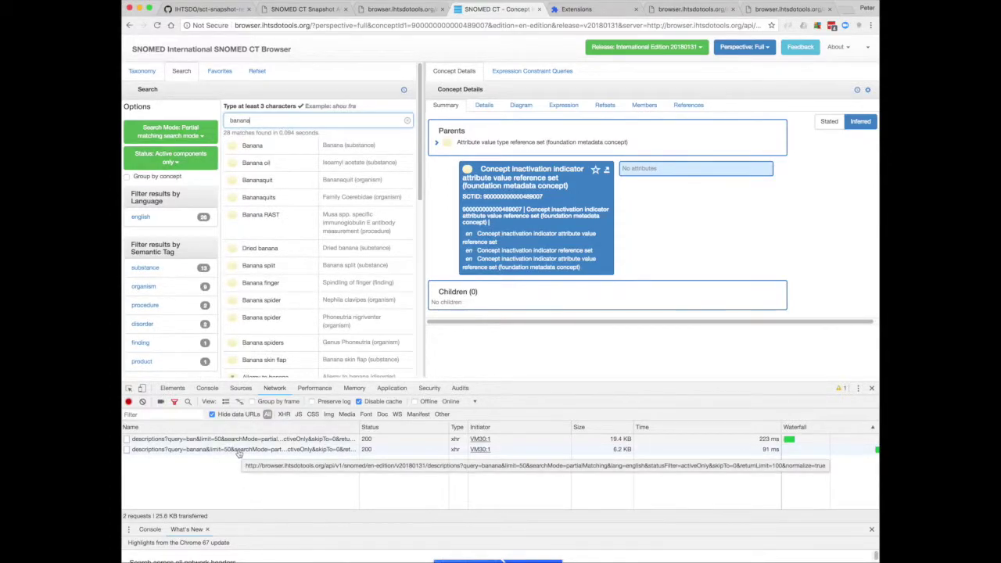
Copy the banana search request's link address from DevTools Network into a new tab.
{"action": "right_click", "coordinate": [239, 453]}
{"action": "mouse_move", "coordinate": [270, 509]}
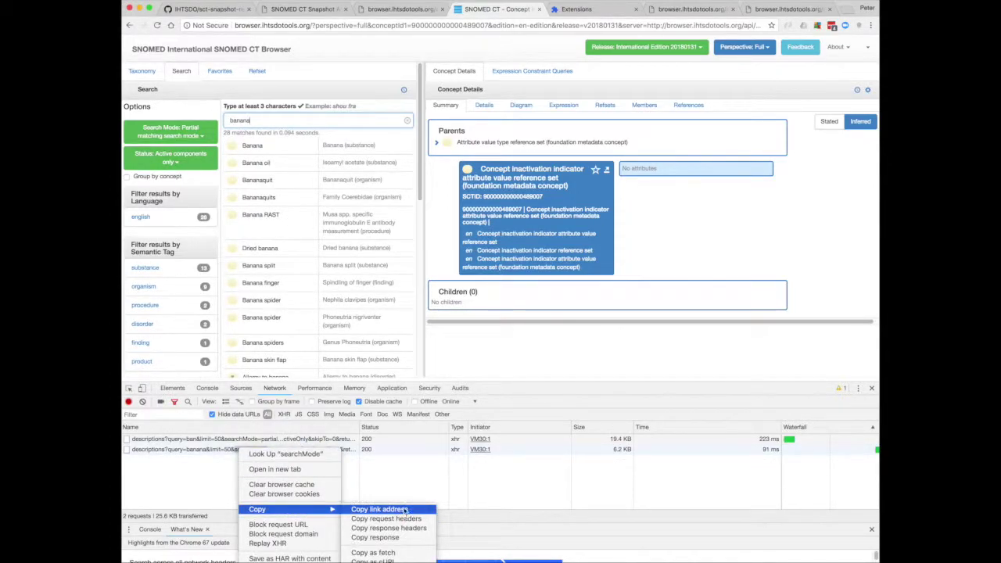
{"action": "left_click", "coordinate": [404, 510]}
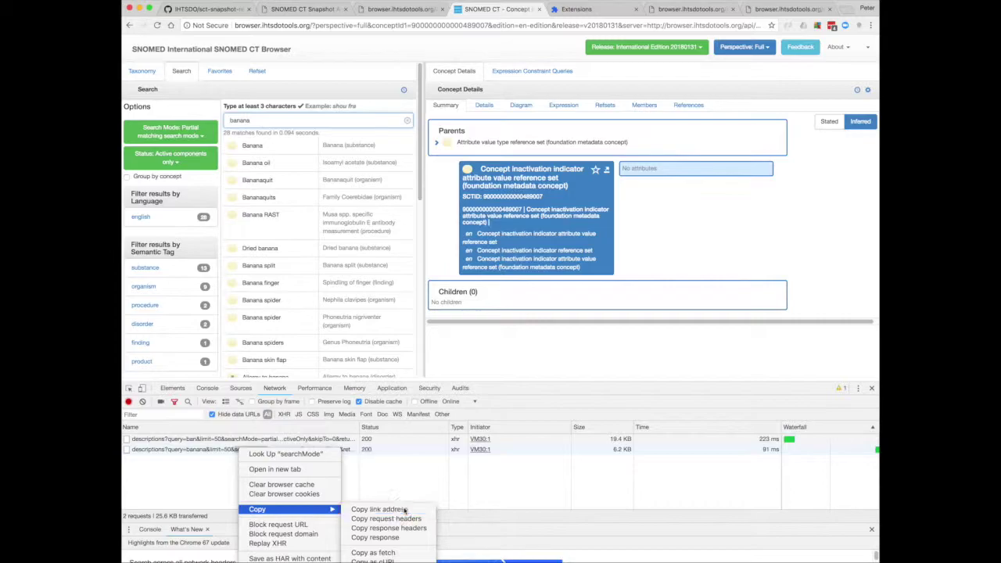
{"action": "left_click", "coordinate": [848, 11]}
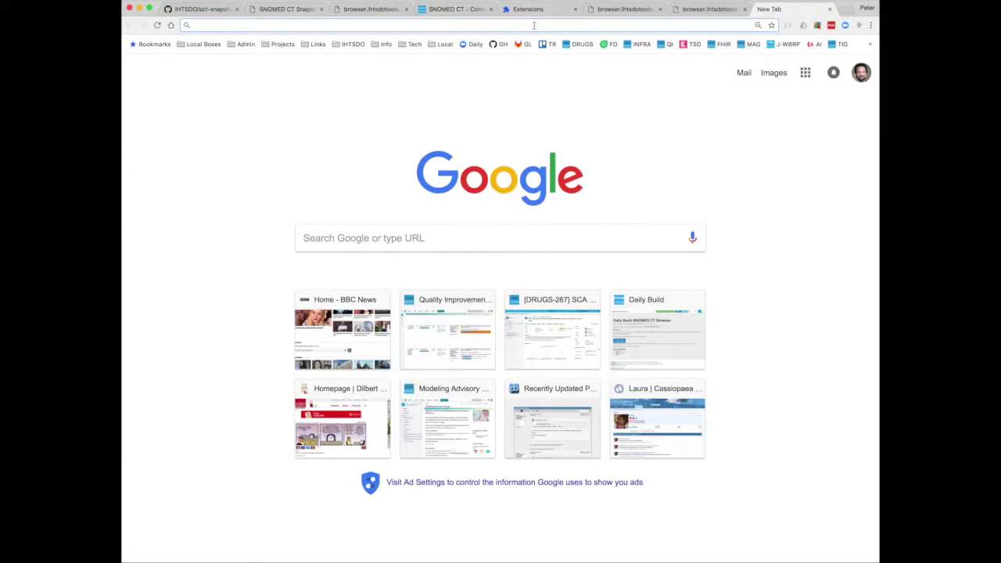
Paste and load the banana search request URL, then select release v20180131 in it.
{"action": "right_click", "coordinate": [534, 25]}
{"action": "left_click", "coordinate": [569, 56]}
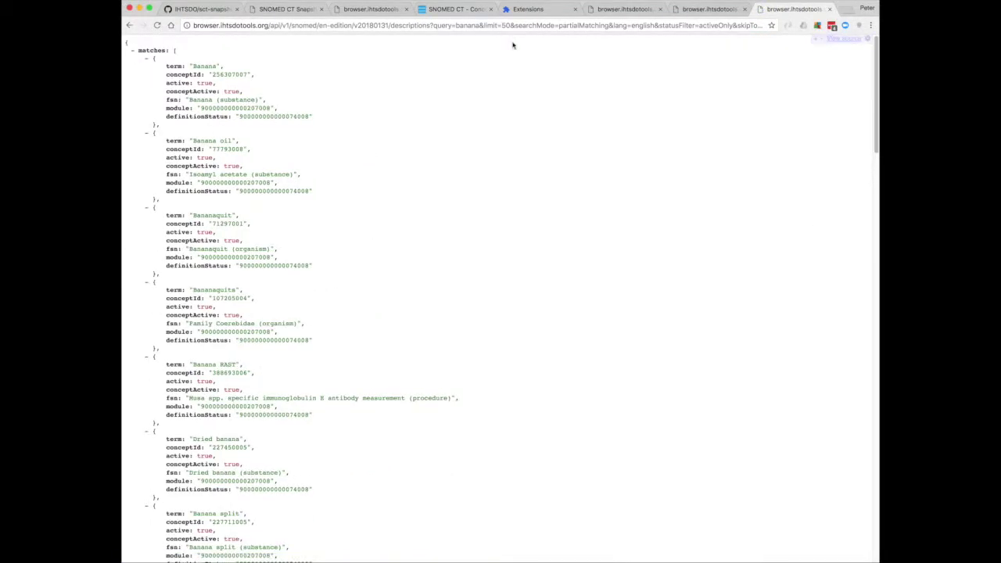
{"action": "double_click", "coordinate": [356, 25]}
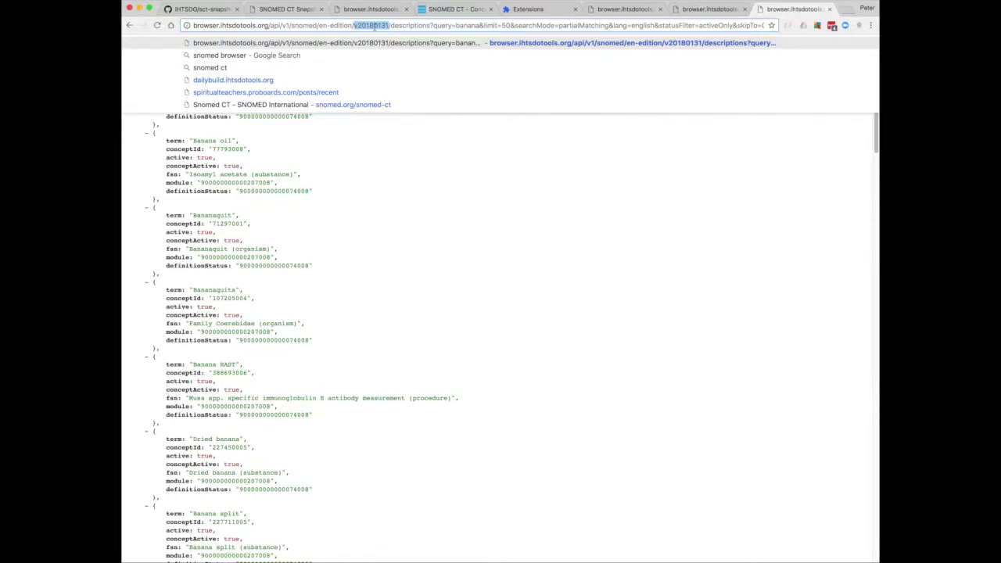
Copy the server/releases path from the Releases example in the API docs.
{"action": "left_click", "coordinate": [304, 10]}
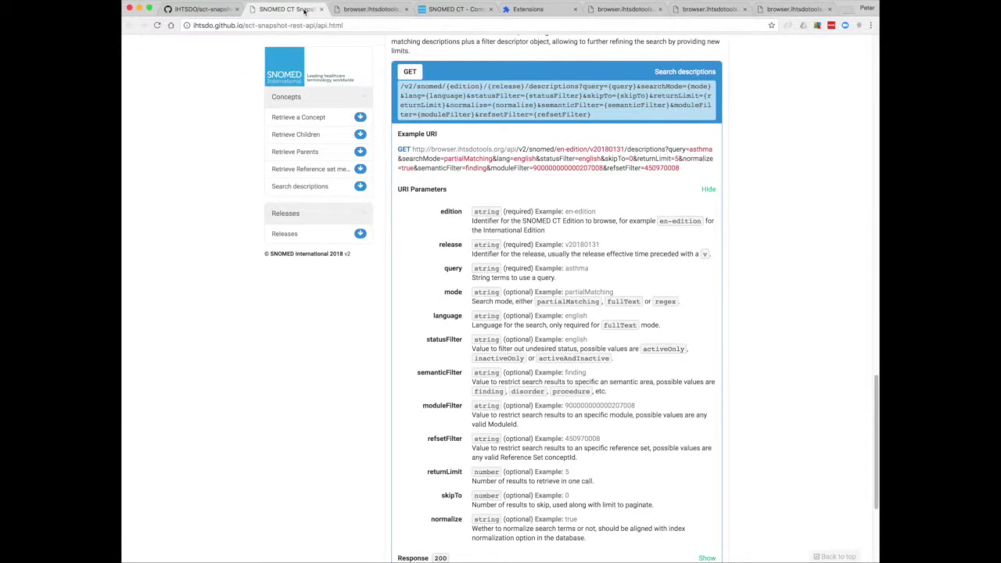
{"action": "scroll", "coordinate": [530, 295], "scroll_direction": "down", "scroll_amount": 5}
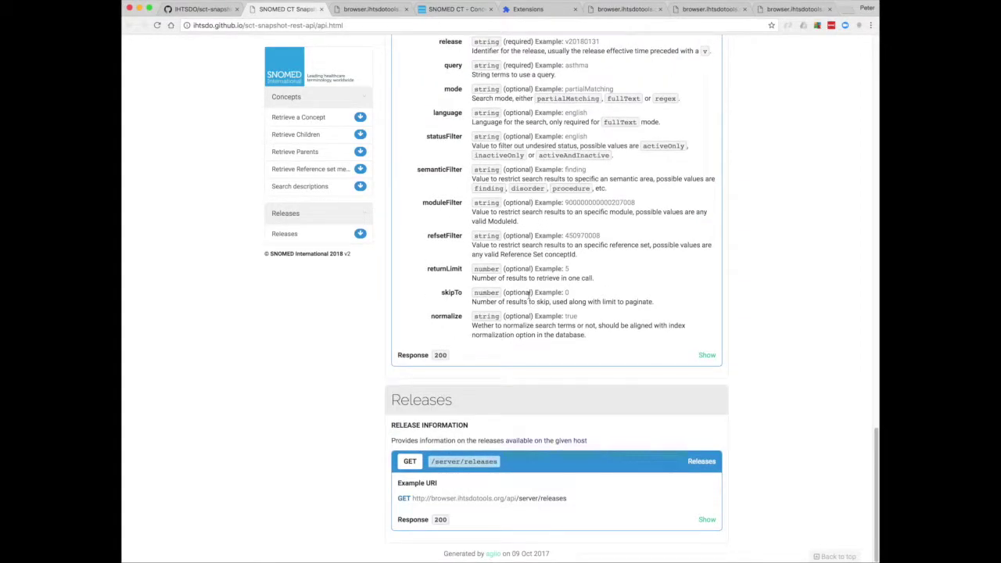
{"action": "left_click_drag", "start_coordinate": [519, 498], "coordinate": [554, 501]}
{"action": "right_click", "coordinate": [555, 500]}
{"action": "left_click", "coordinate": [583, 519]}
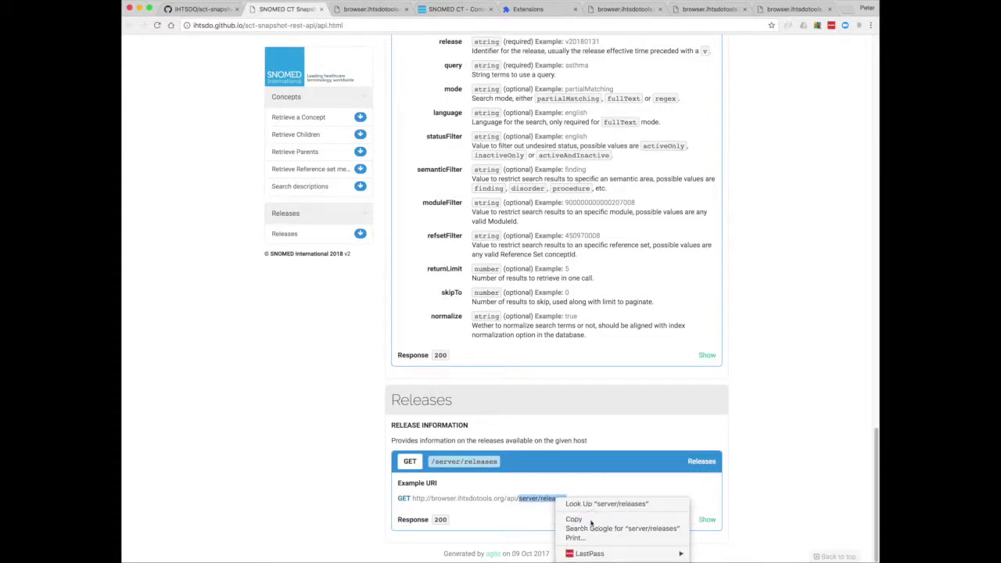
Select the URL tail in the banana results tab for replacement.
{"action": "left_click", "coordinate": [790, 9]}
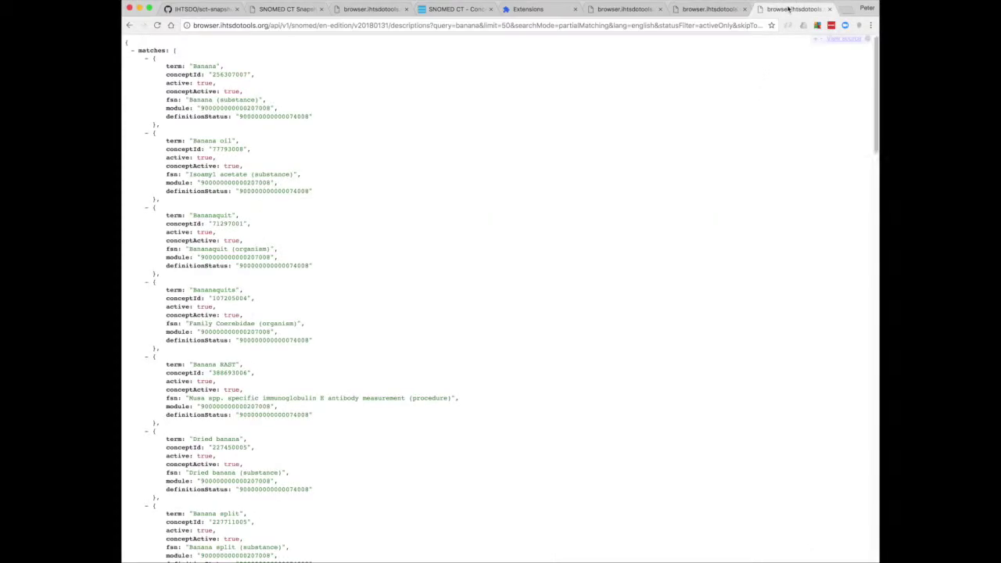
{"action": "left_click_drag", "start_coordinate": [279, 25], "coordinate": [805, 26]}
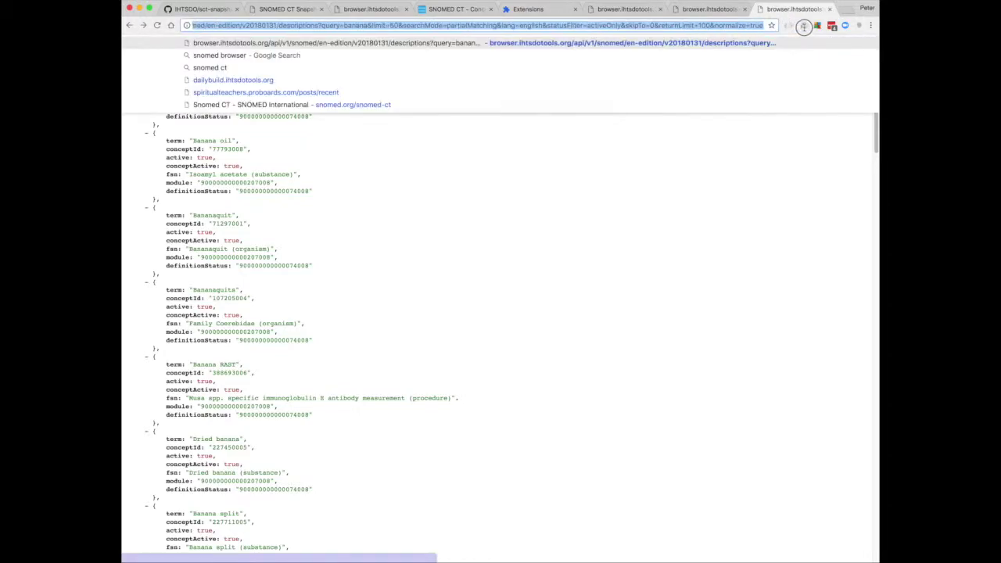
{"action": "right_click", "coordinate": [693, 27]}
Load server/releases JSON, highlight effective time 20180131, then return to the API docs.
{"action": "left_click", "coordinate": [713, 50]}
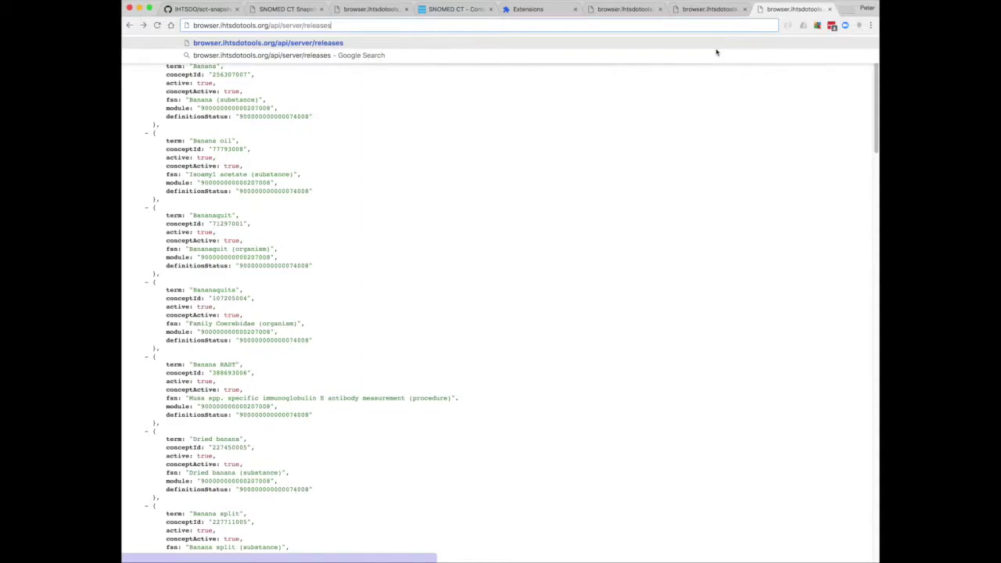
{"action": "key", "text": "Return"}
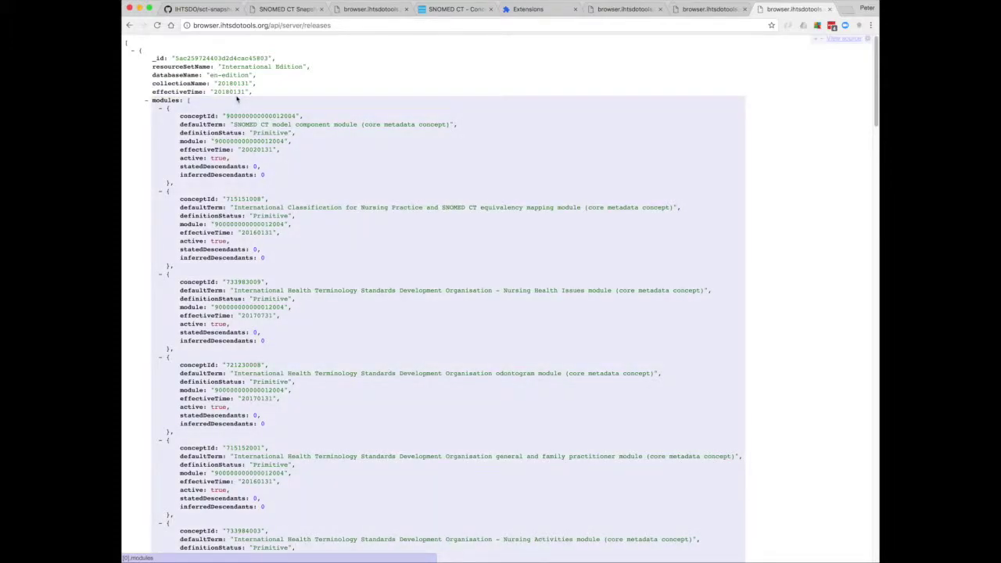
{"action": "double_click", "coordinate": [232, 91]}
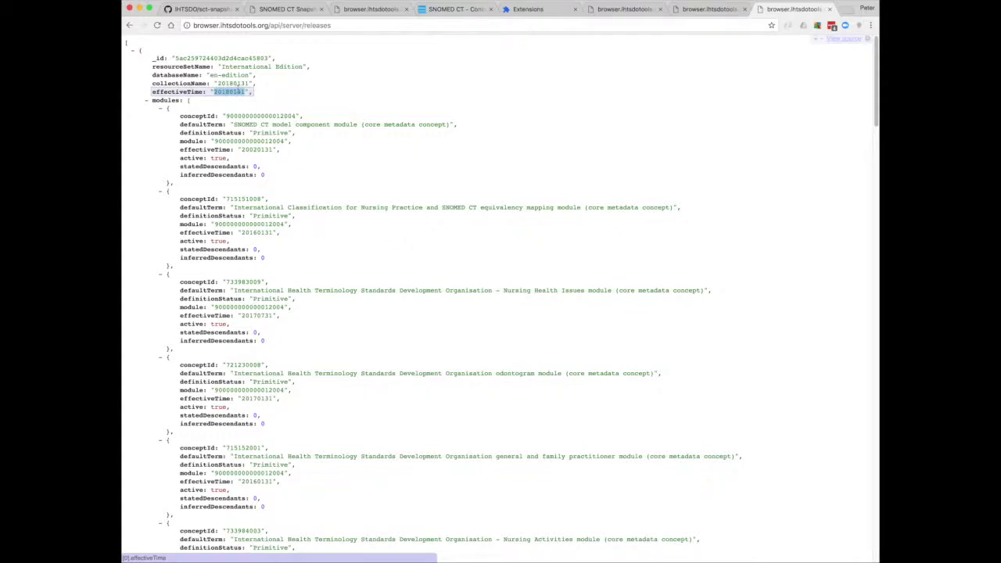
{"action": "left_click", "coordinate": [285, 8]}
{"action": "left_click", "coordinate": [562, 433]}
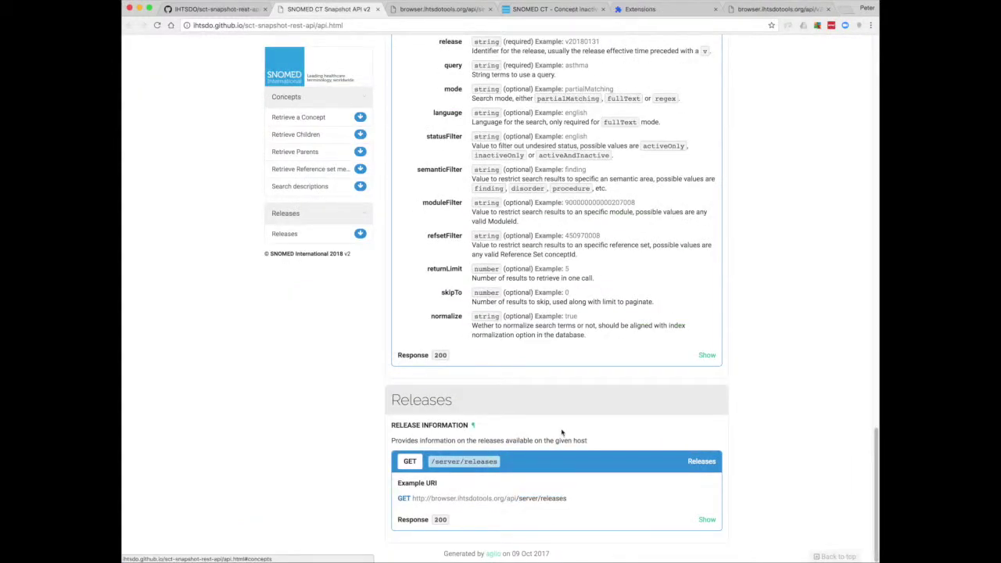